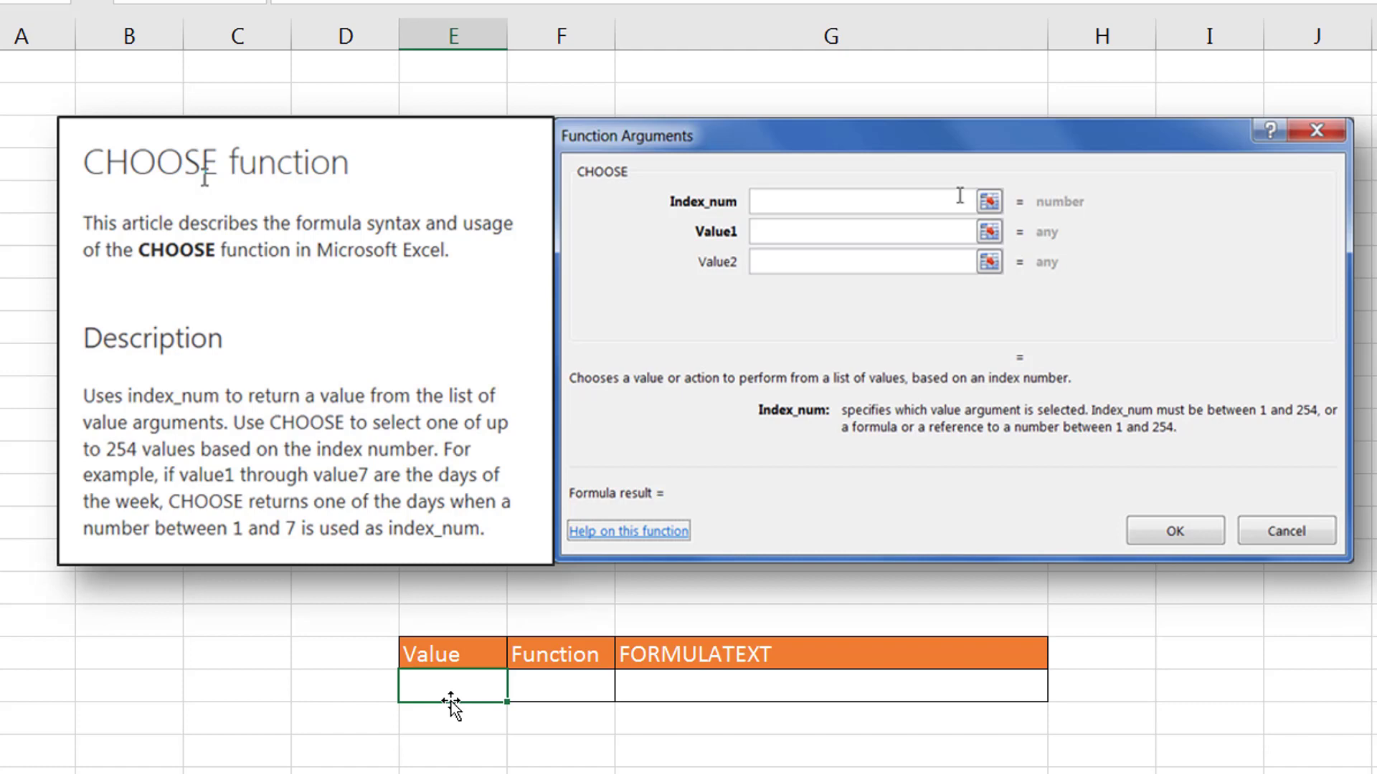
# Type =CHOOSE(E20,"Apples","Orange","Pear") in F20, using E20 as the index
pyautogui.click(579, 688)
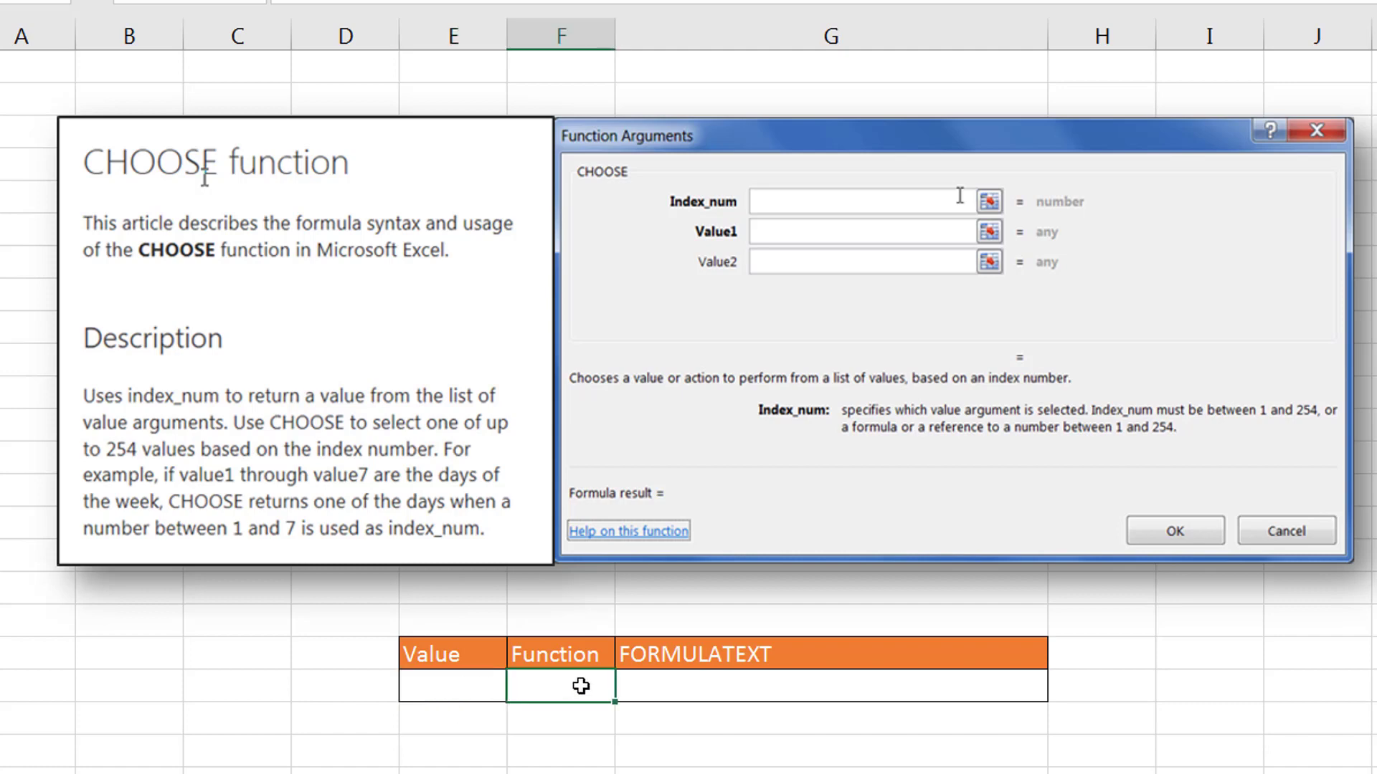
pyautogui.write('=choo')
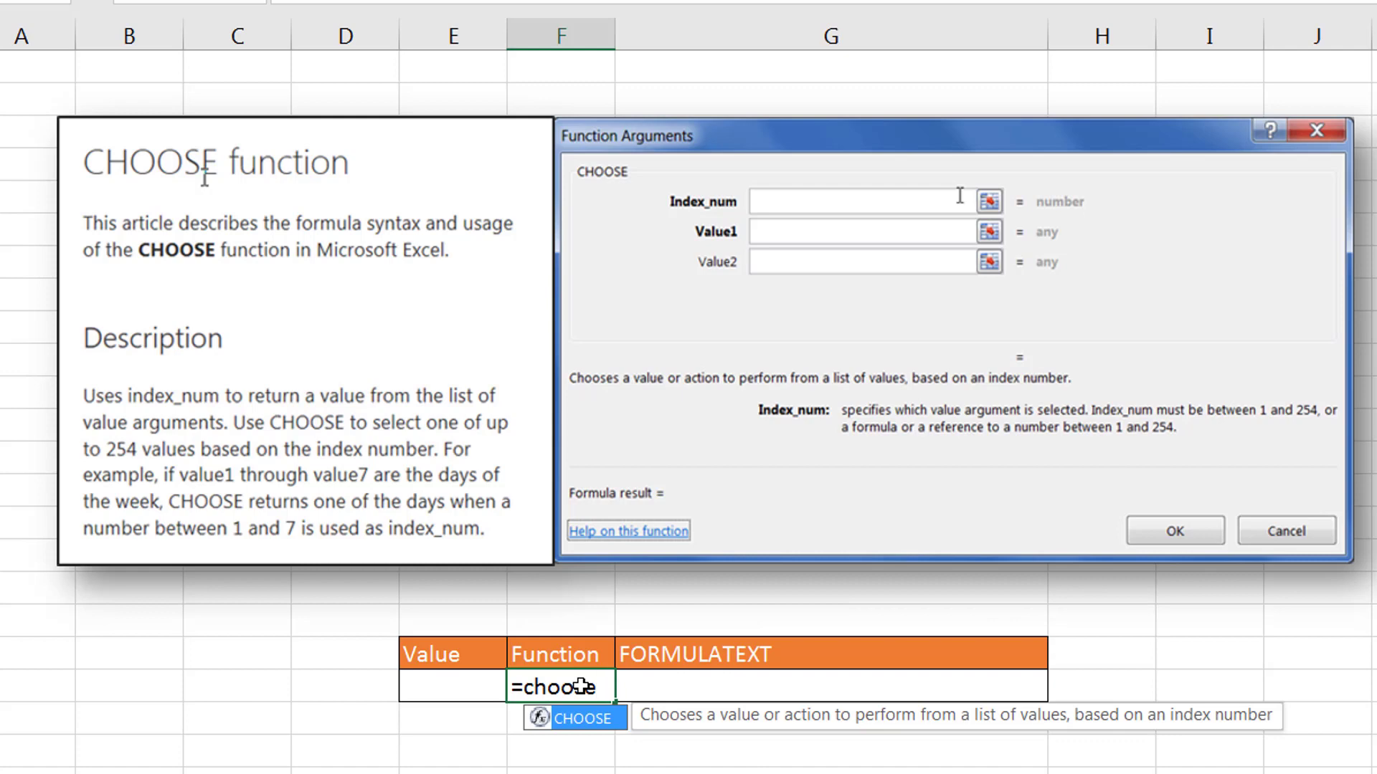
pyautogui.write('se')
pyautogui.press('Tab')
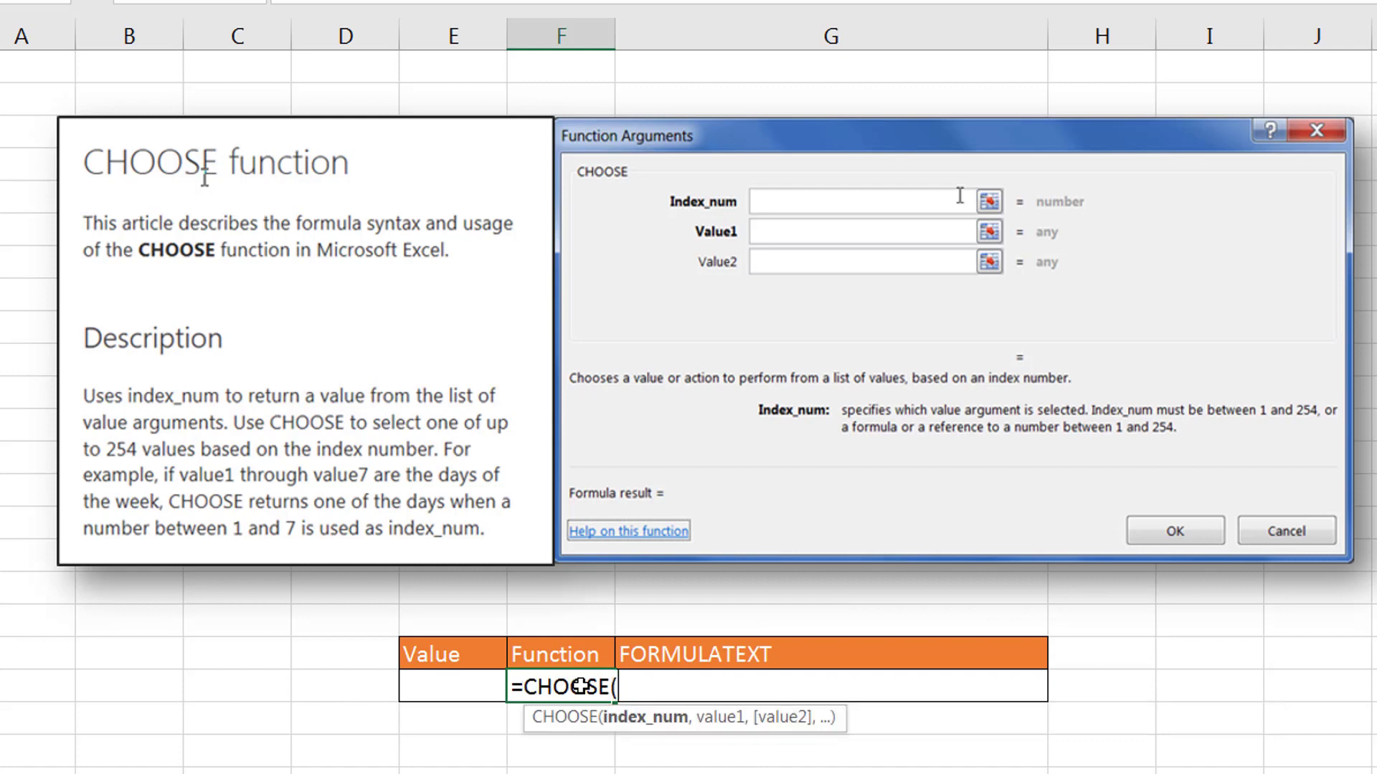
pyautogui.click(464, 689)
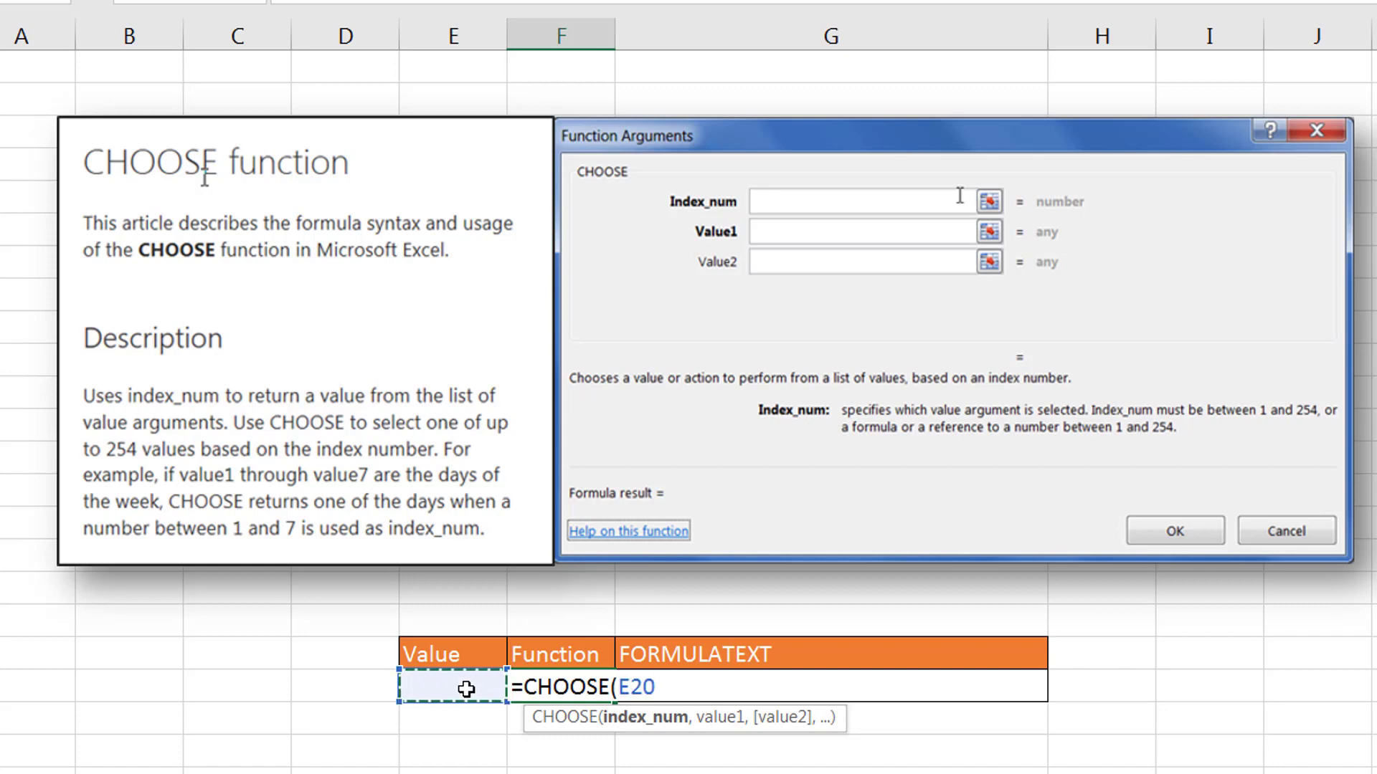
pyautogui.write(',')
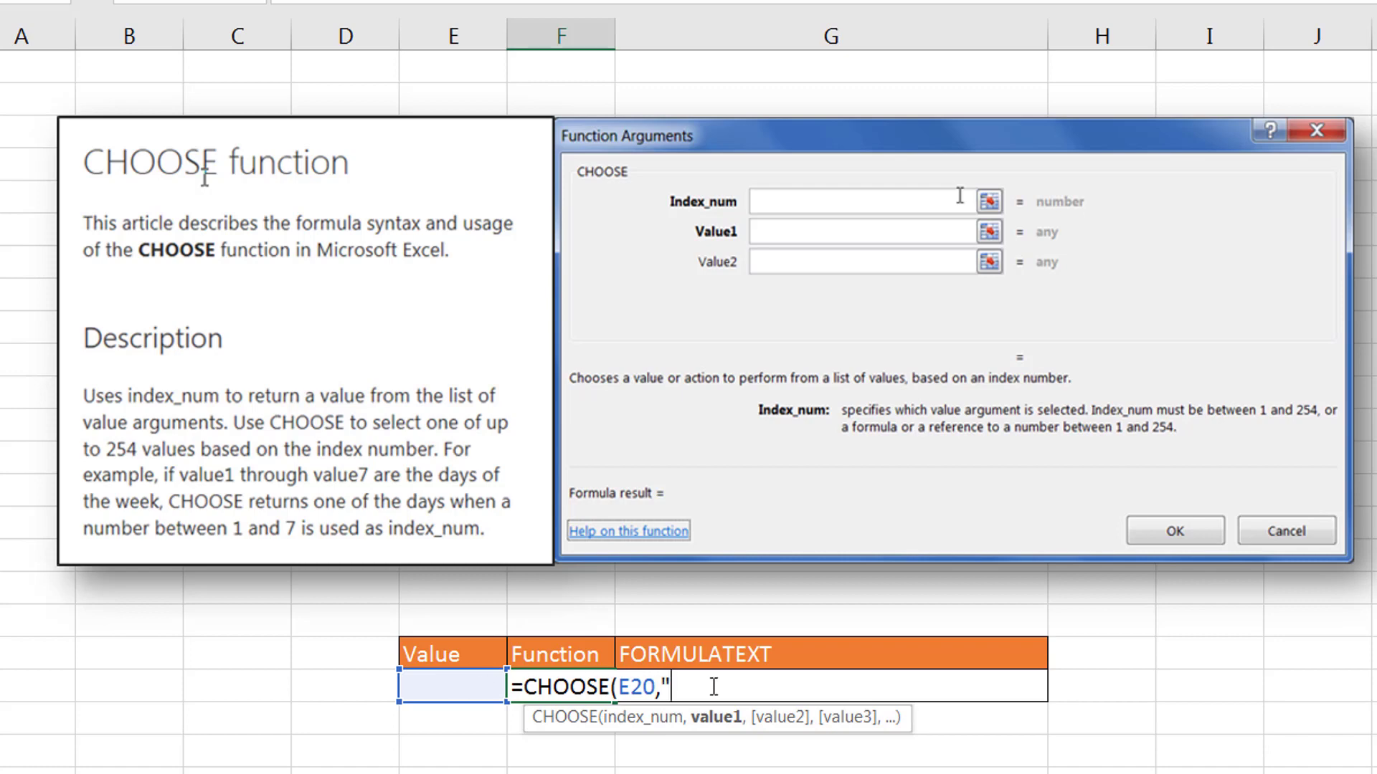
pyautogui.write('"Apples"')
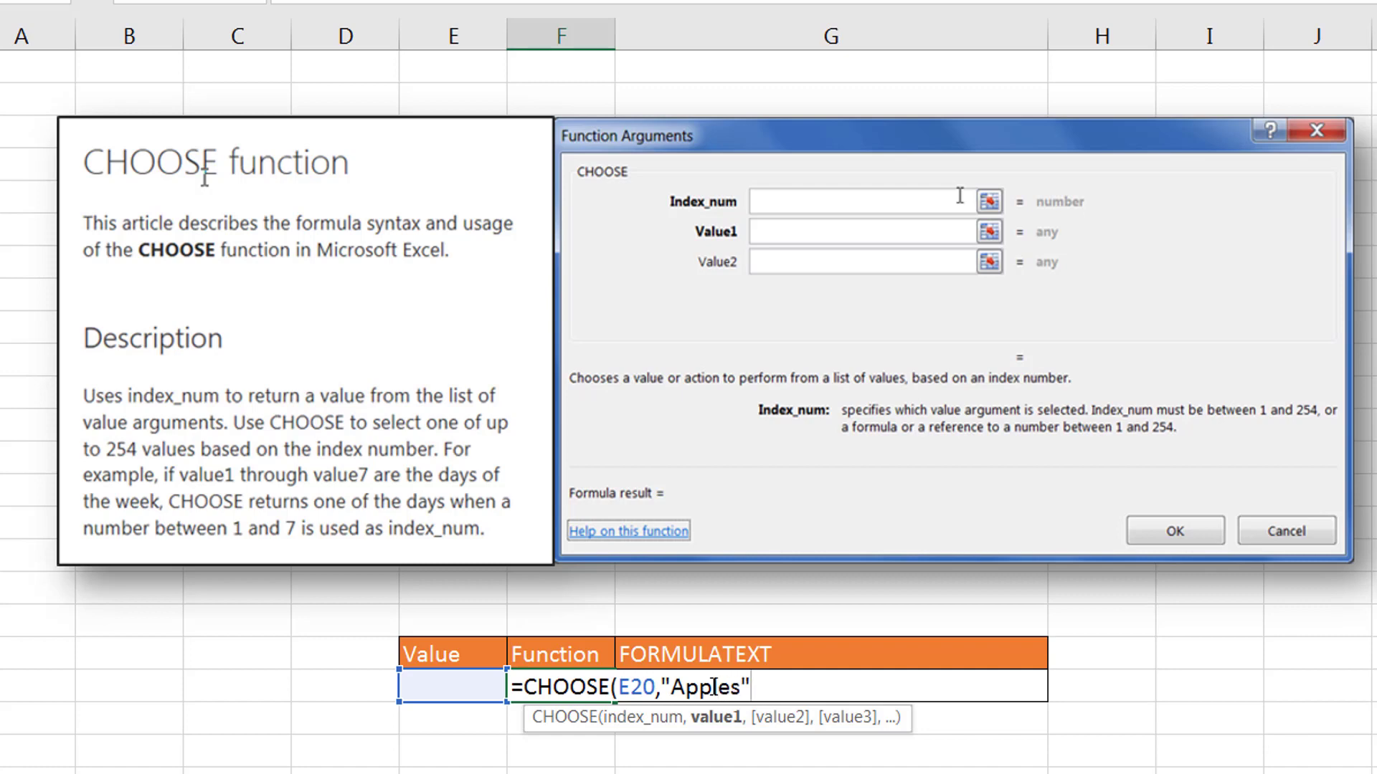
pyautogui.write(',')
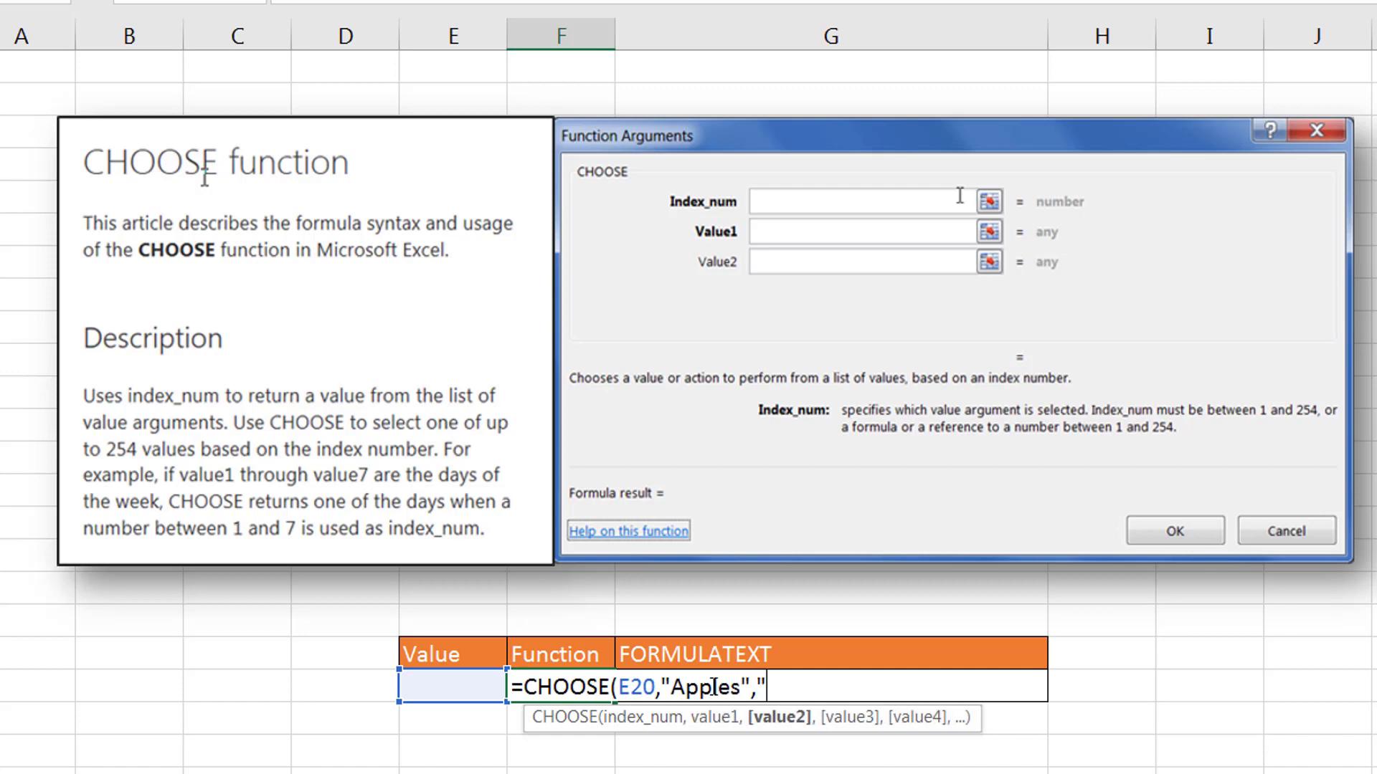
pyautogui.write('"Oraga')
pyautogui.press('BackSpace')
pyautogui.press('BackSpace')
pyautogui.write('nge","pea')
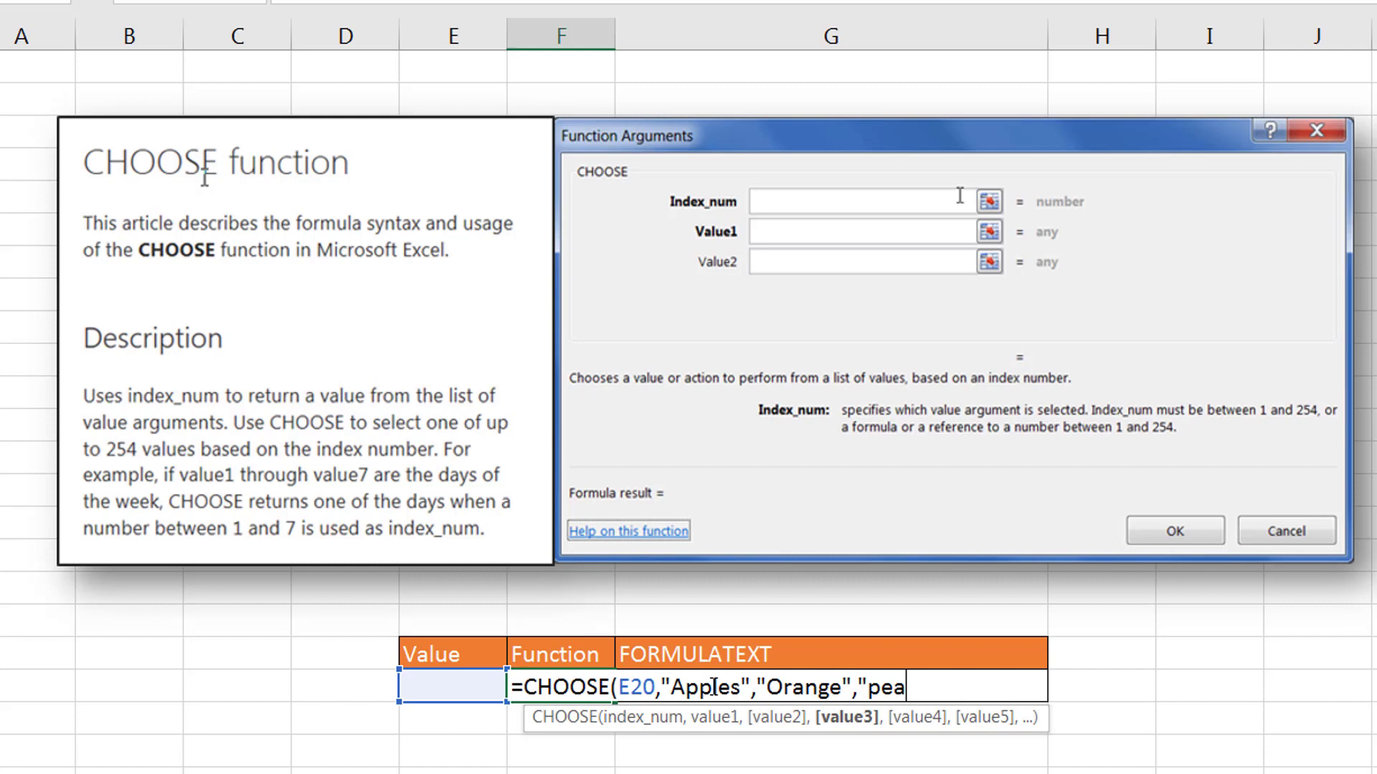
pyautogui.press('BackSpace')
pyautogui.press('BackSpace')
pyautogui.press('BackSpace')
pyautogui.write('Pear")')
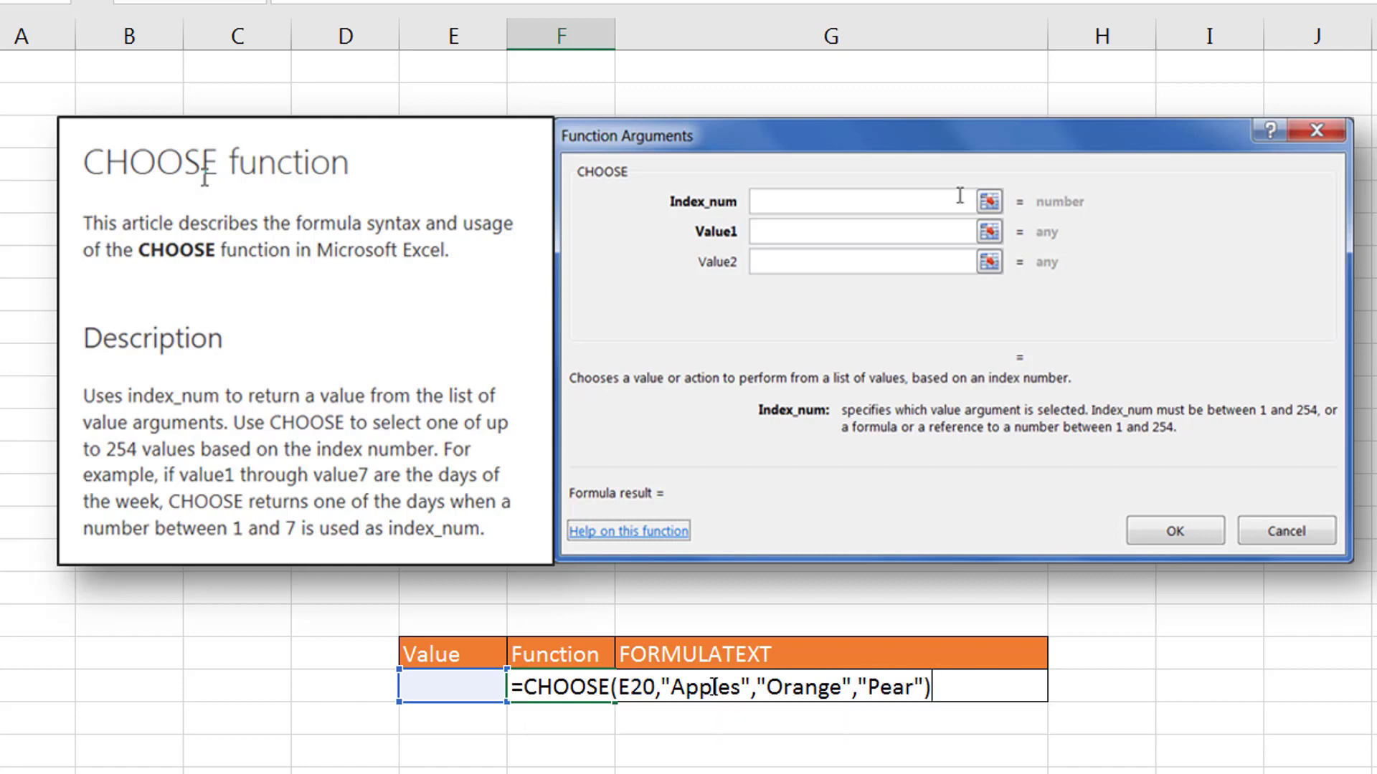
# Commit the CHOOSE formula and show its text in G20 with =FORMULATEXT(F20)
pyautogui.press('Tab')
pyautogui.write('=form')
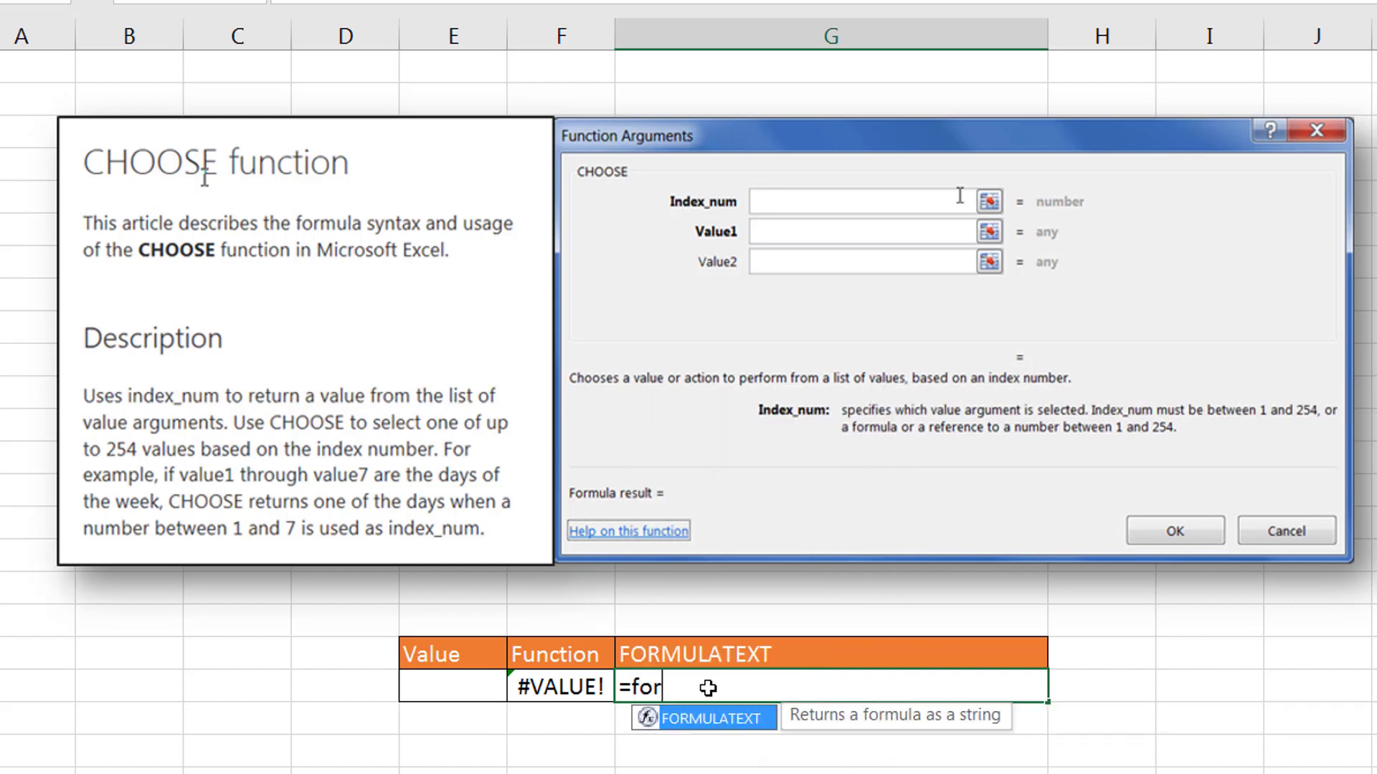
pyautogui.doubleClick(710, 719)
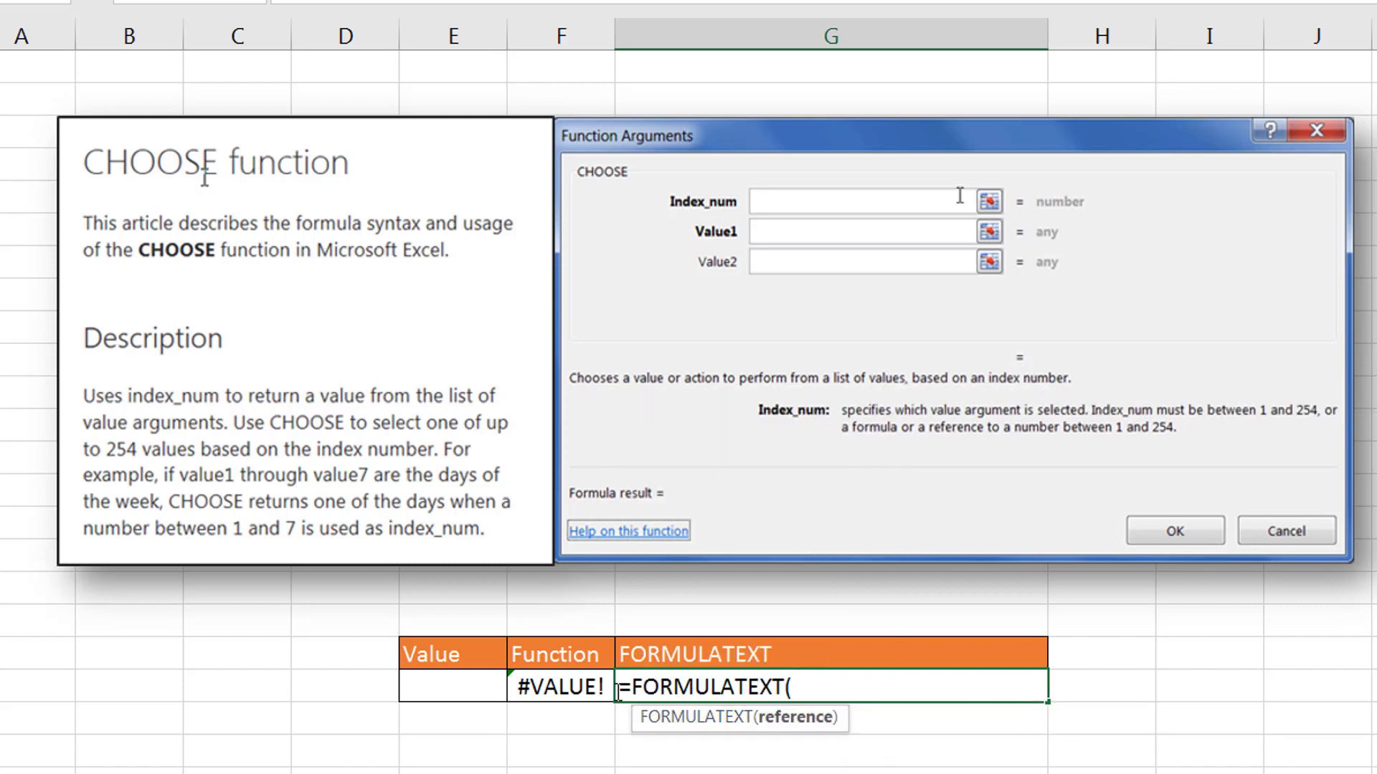
pyautogui.click(588, 689)
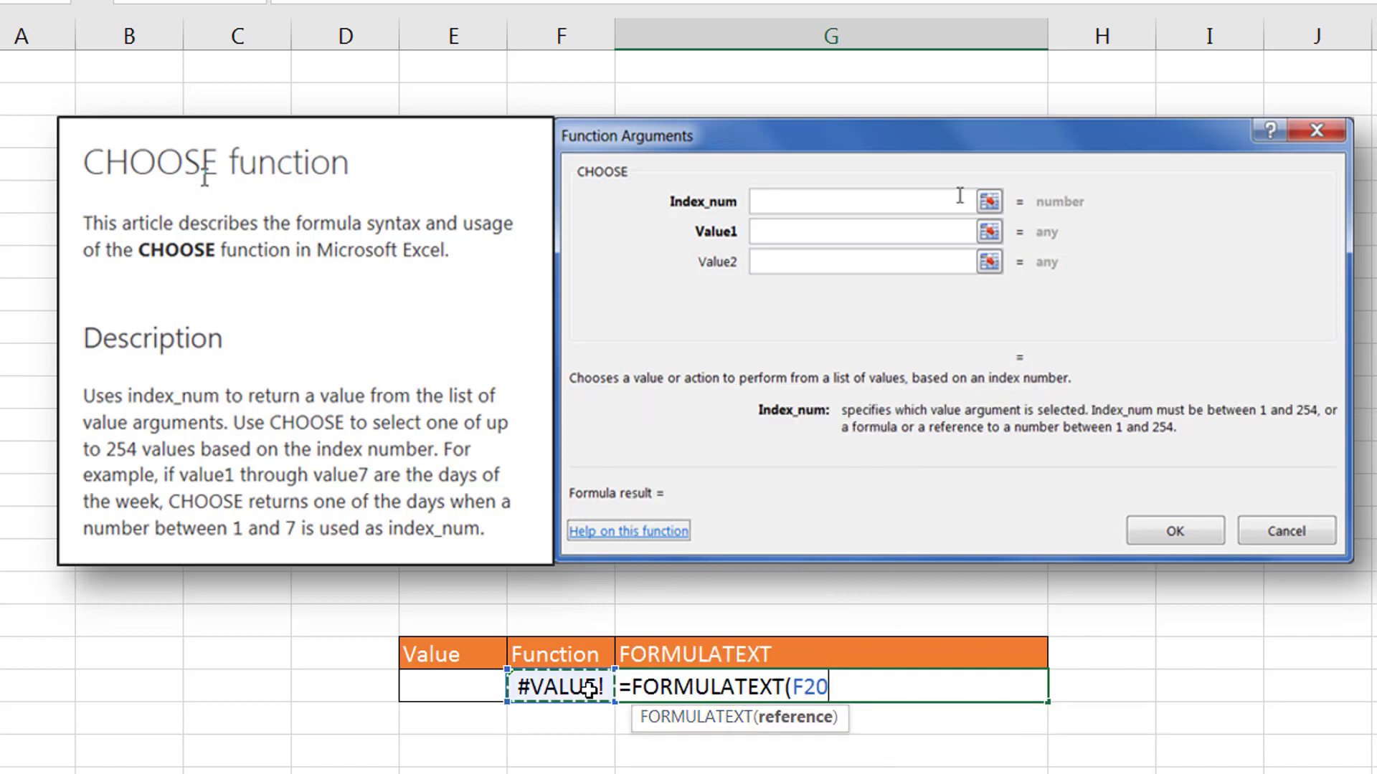
pyautogui.write(')')
pyautogui.press('Return')
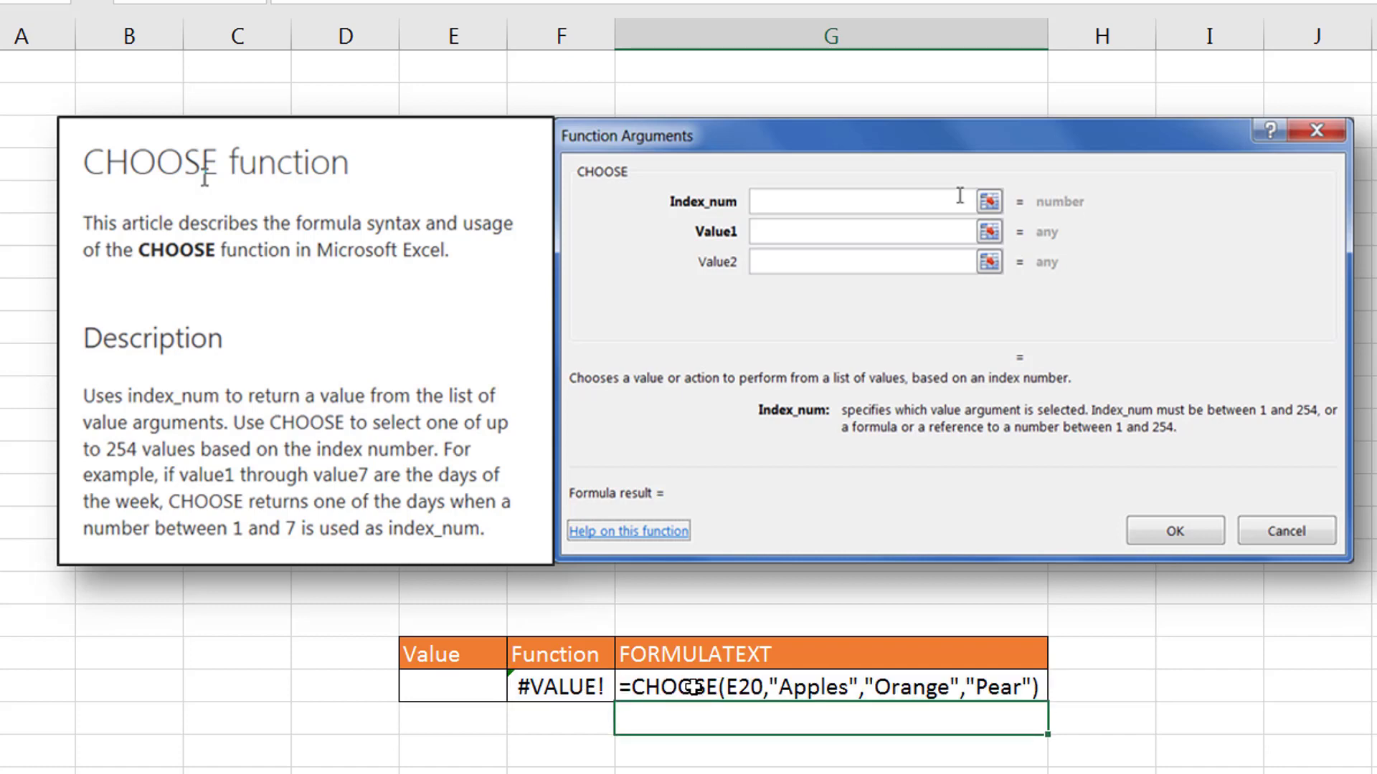
# Test the formula by entering 1, 2 and 3 in E20 to get Apples, Orange and Pear
pyautogui.click(446, 685)
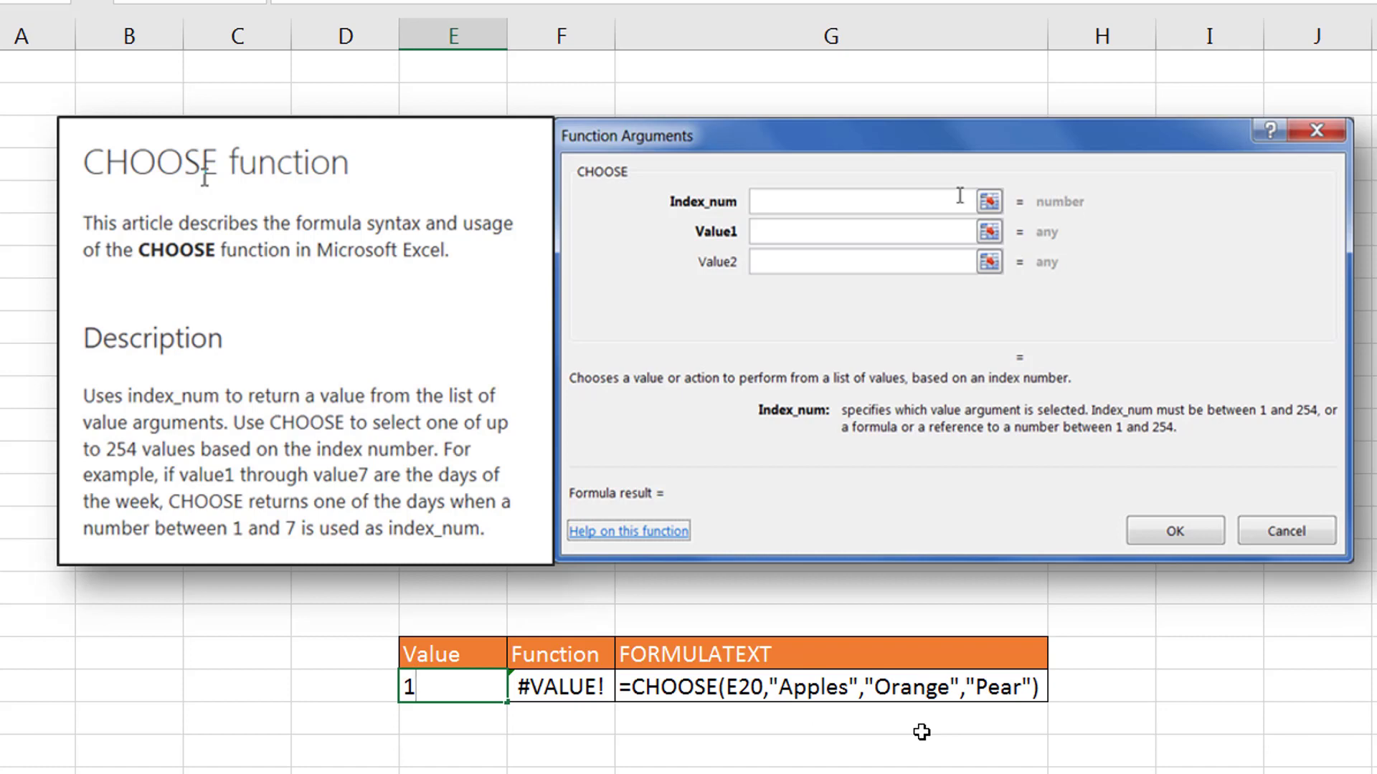
pyautogui.press('Return')
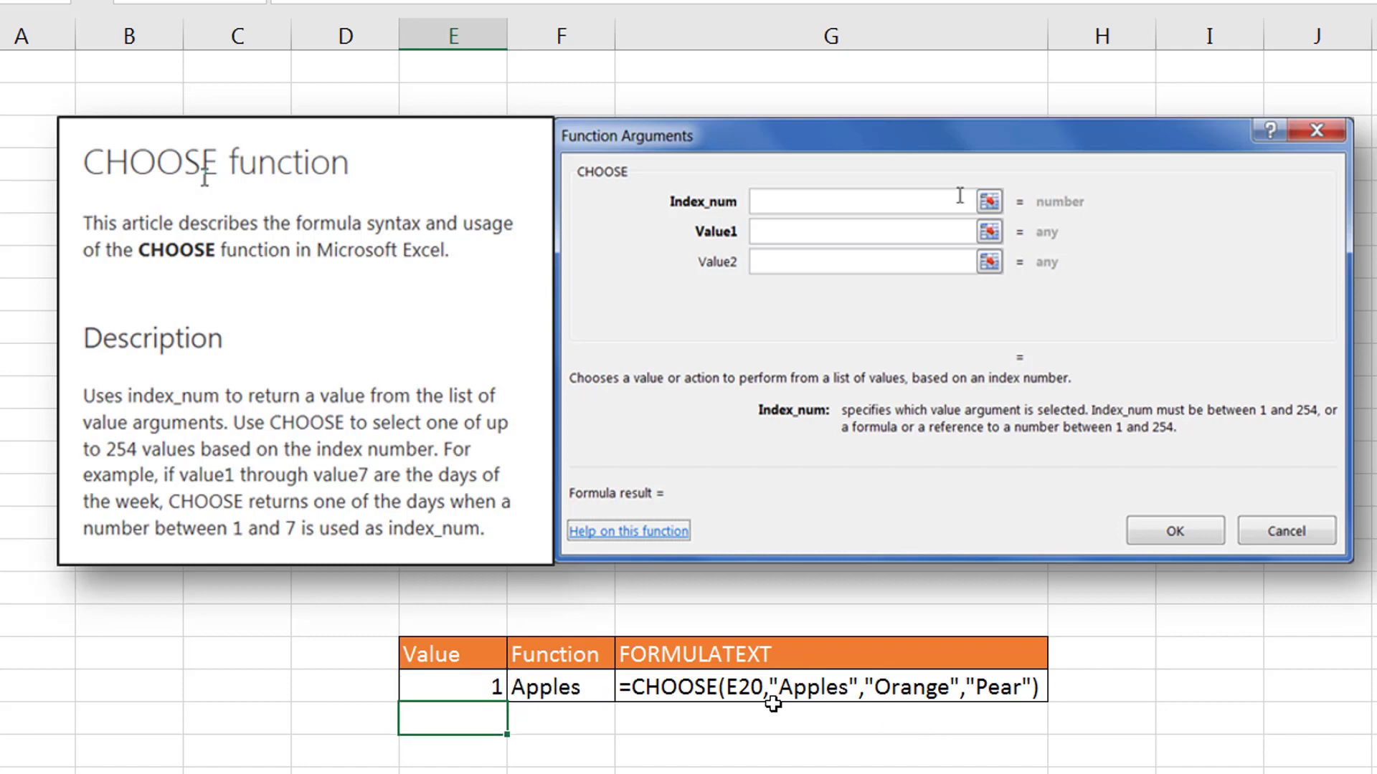
pyautogui.click(483, 688)
pyautogui.write('2')
pyautogui.hotkey('ctrl', 'Return')
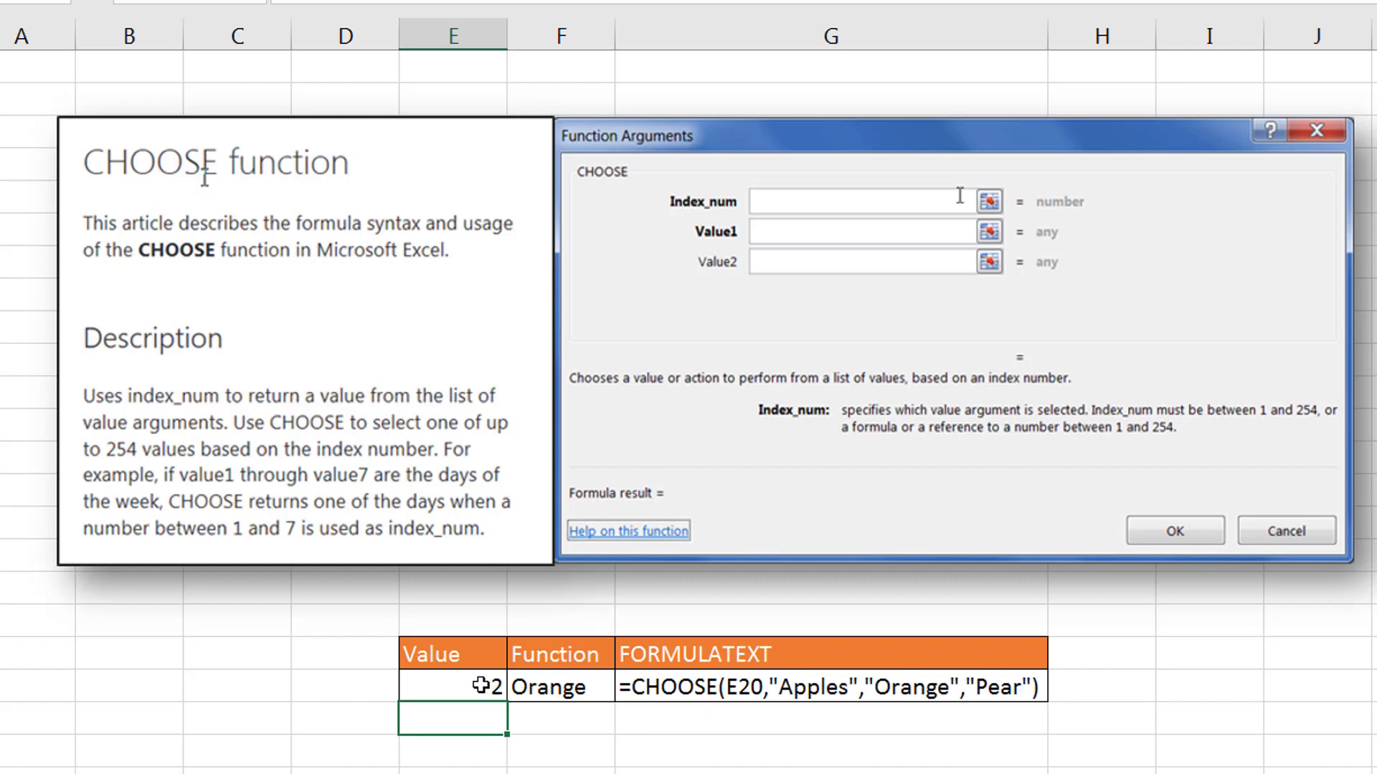
pyautogui.doubleClick(481, 685)
pyautogui.press('Delete')
pyautogui.write('3')
pyautogui.press('Return')
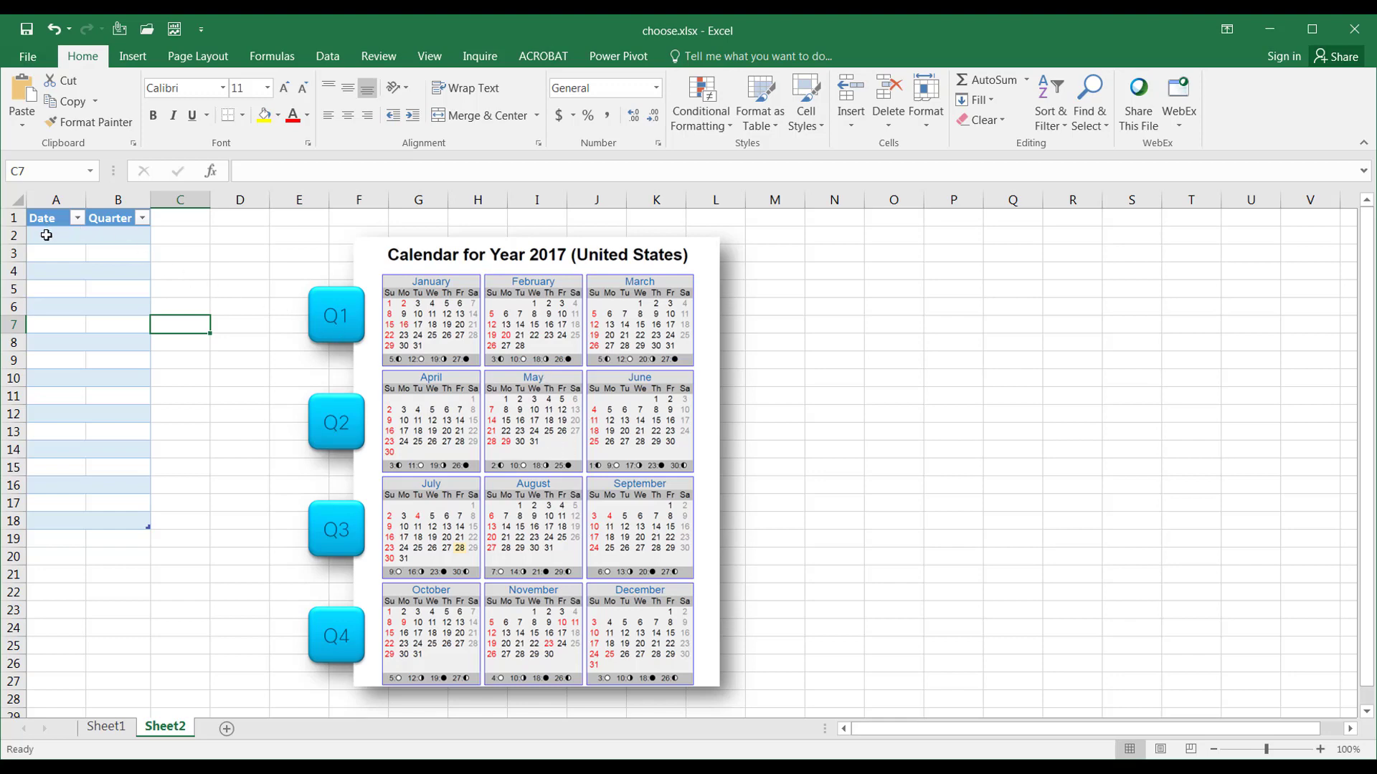
# Enter the date 1/1/2017 in cell A2
pyautogui.click(46, 235)
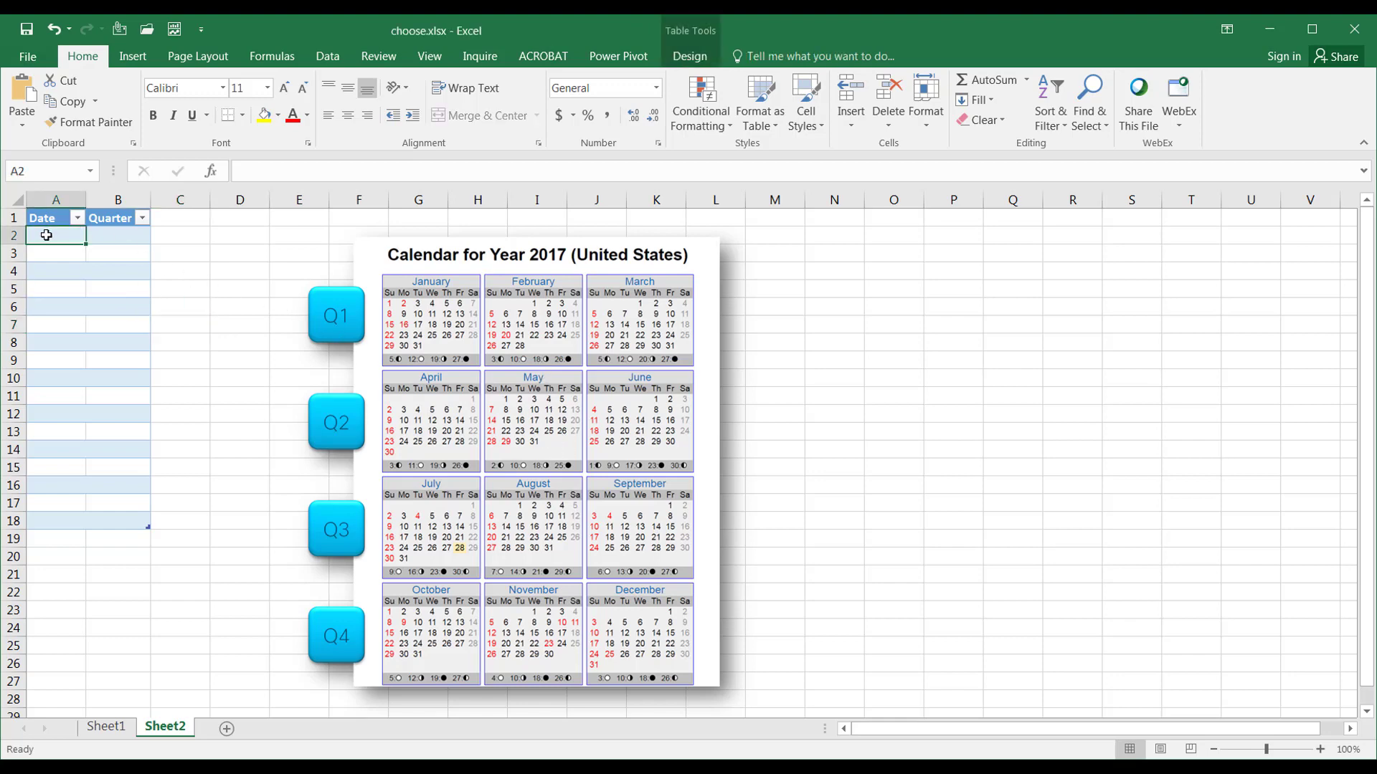
pyautogui.write('1/1/')
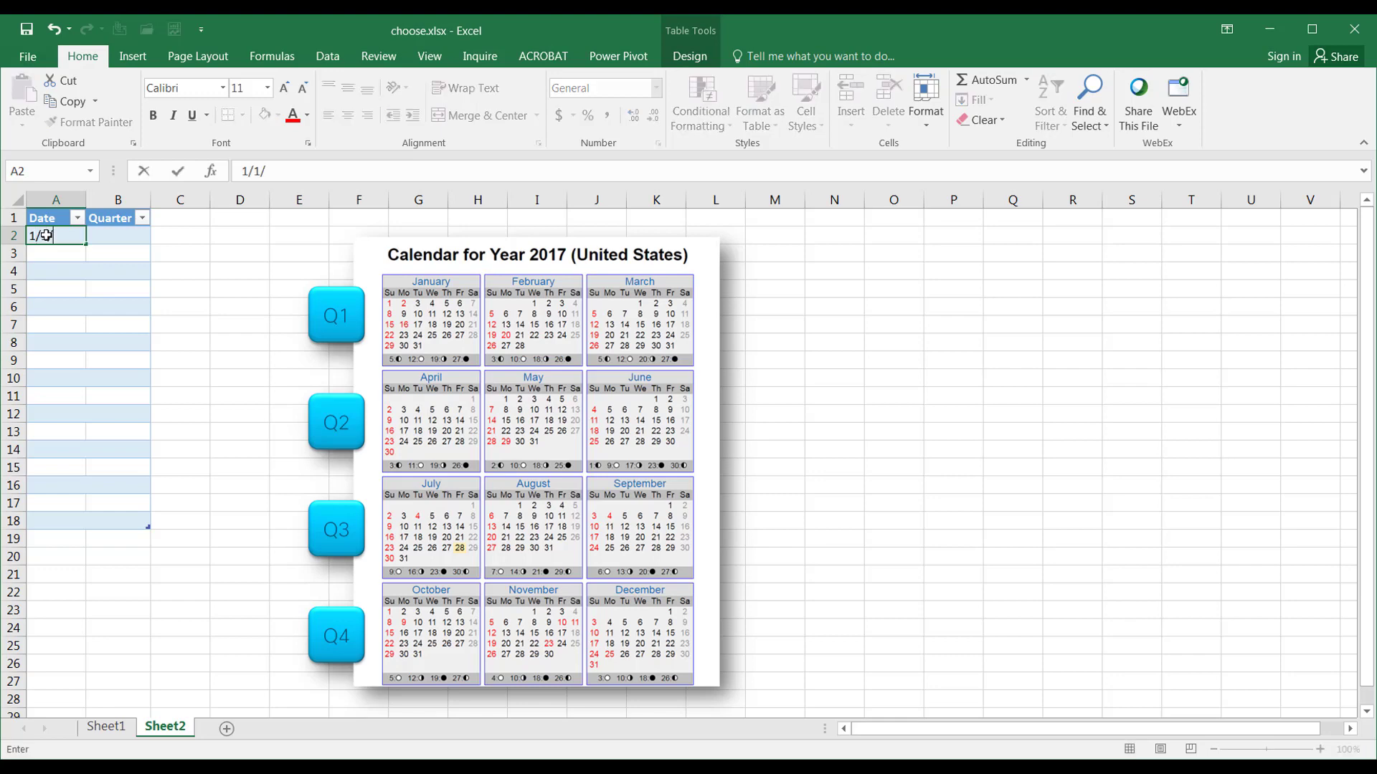
pyautogui.write('2017')
pyautogui.press('Return')
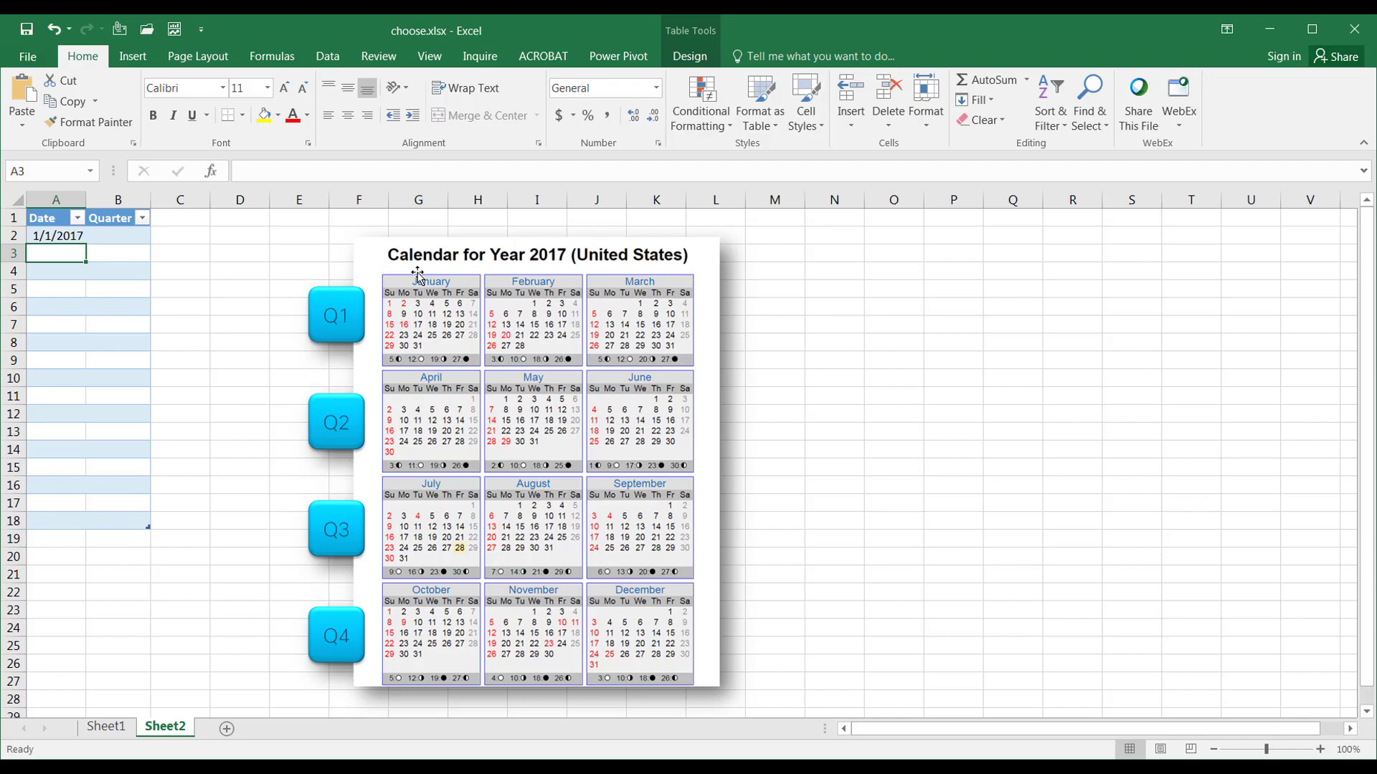
# Start a CHOOSE formula in B2, then erase it to leave the Quarter cell empty
pyautogui.click(105, 234)
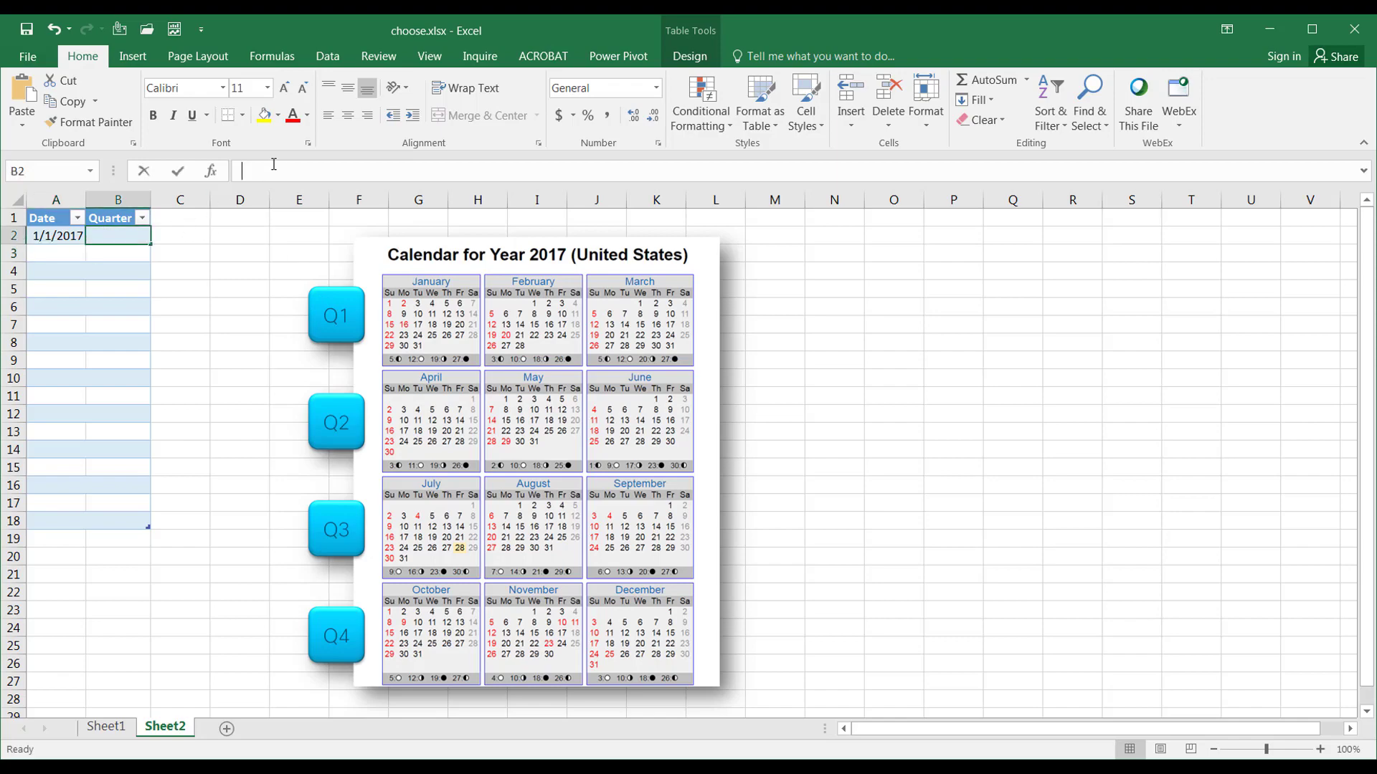
pyautogui.write('=ch')
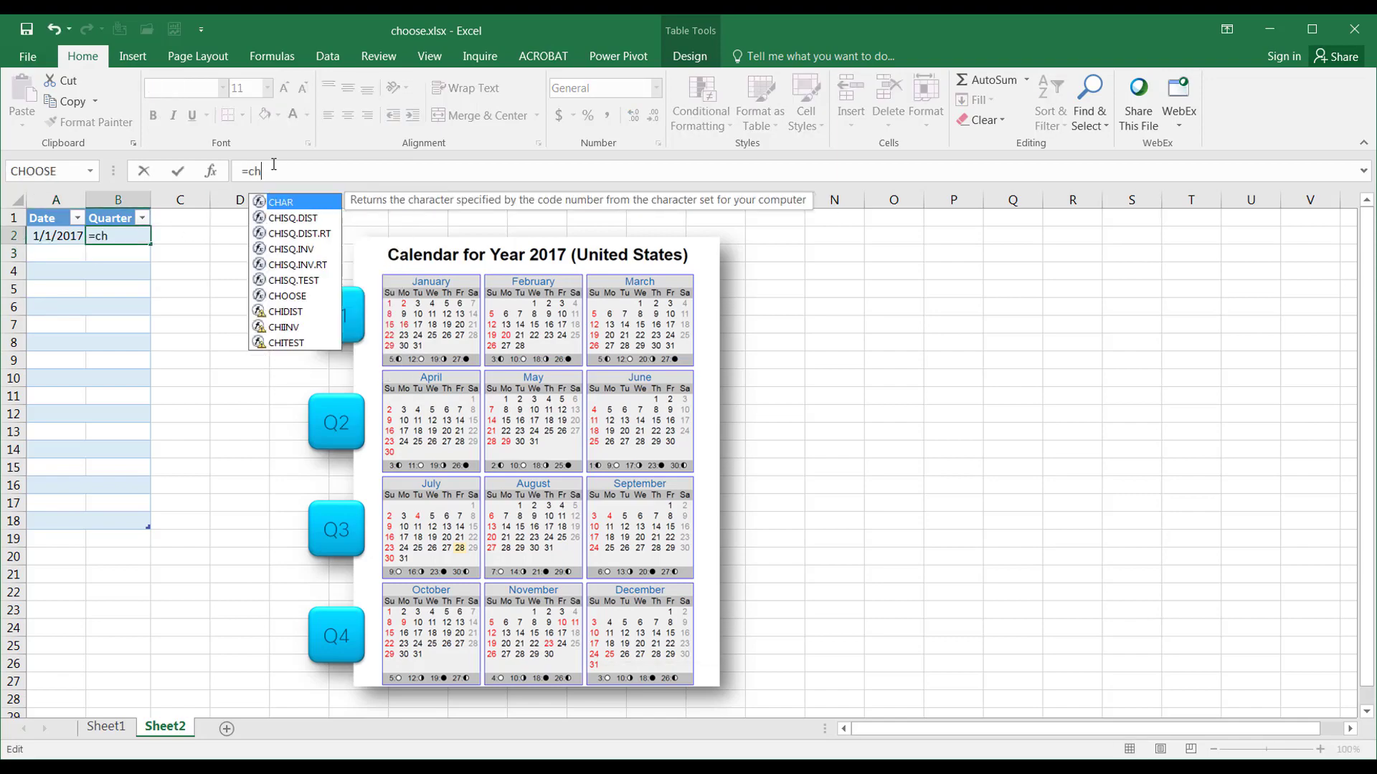
pyautogui.write('oose')
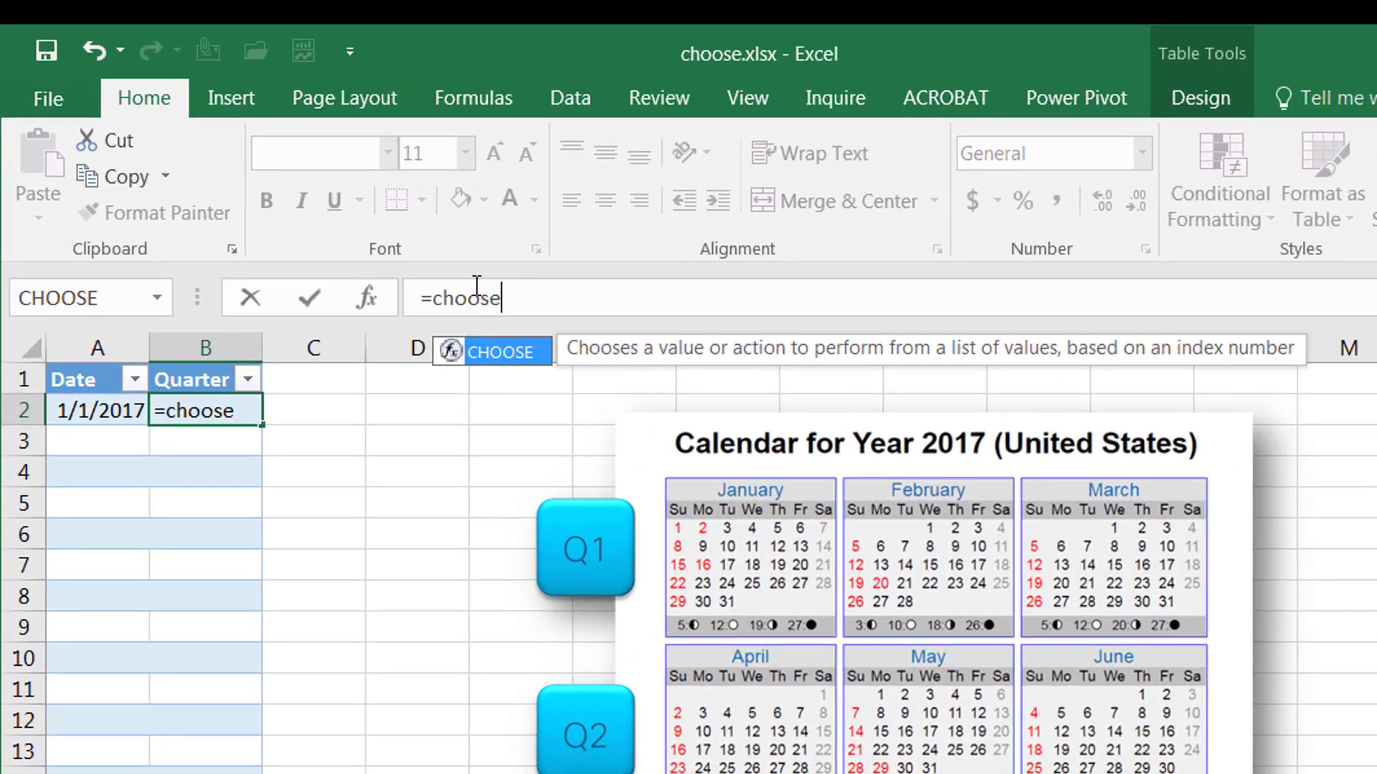
pyautogui.press('Tab')
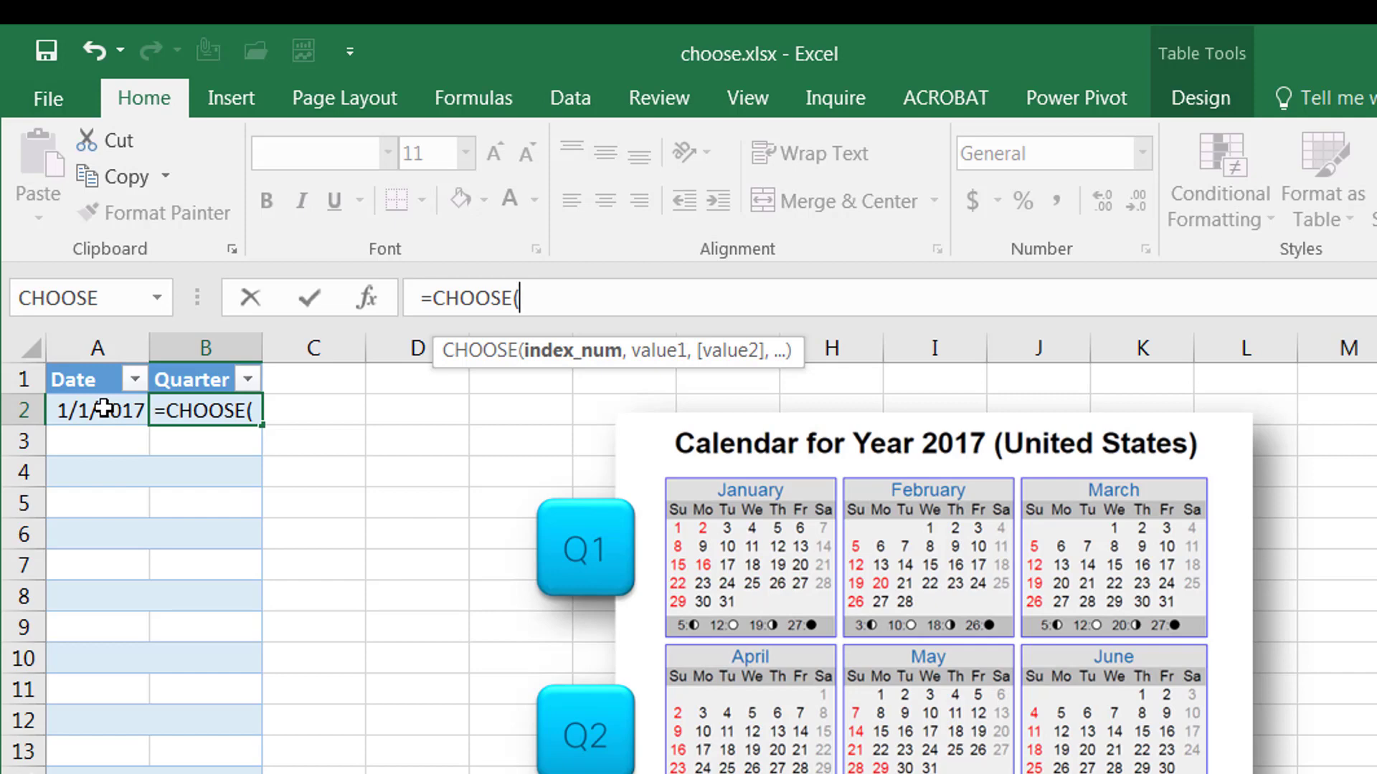
pyautogui.press('BackSpace')
pyautogui.press('BackSpace')
pyautogui.press('BackSpace')
pyautogui.press('BackSpace')
pyautogui.press('BackSpace')
pyautogui.press('BackSpace')
pyautogui.press('BackSpace')
pyautogui.press('BackSpace')
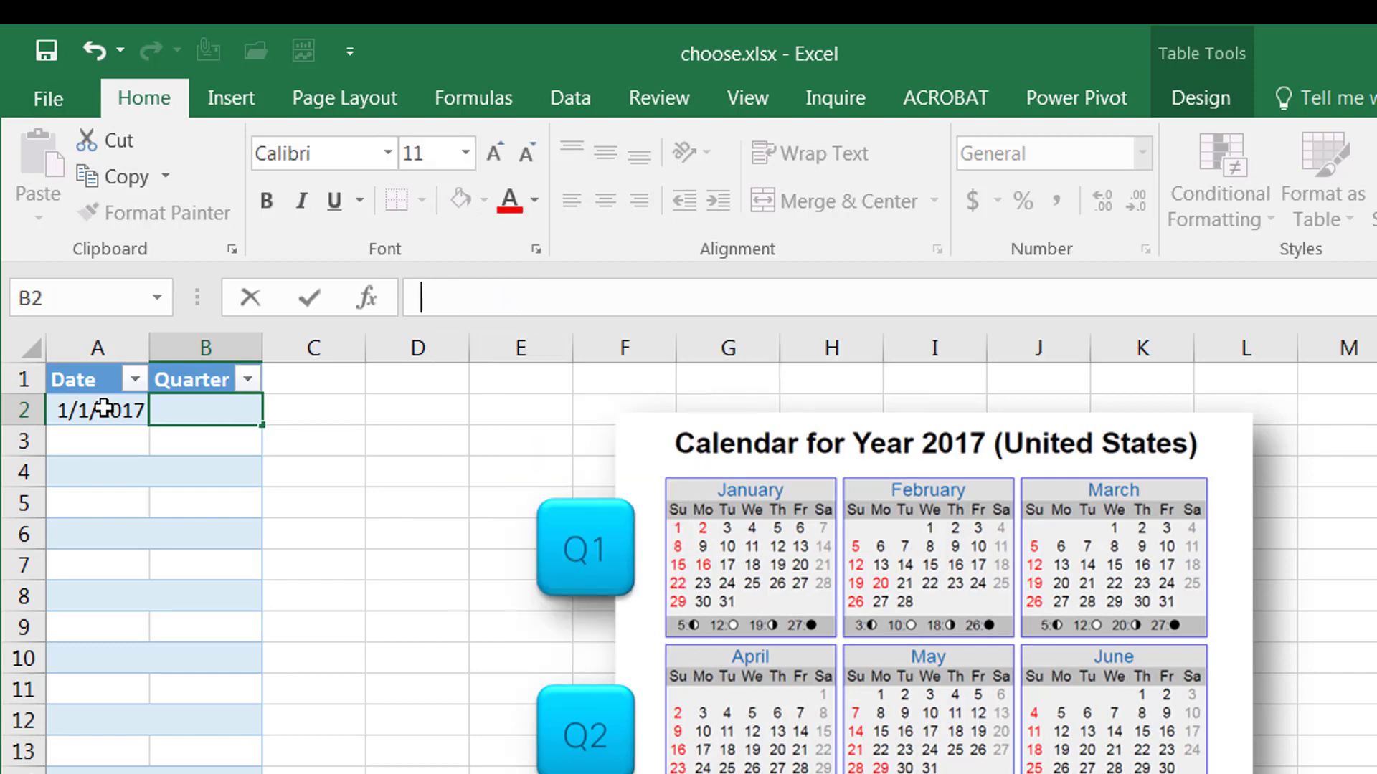
pyautogui.write('=month')
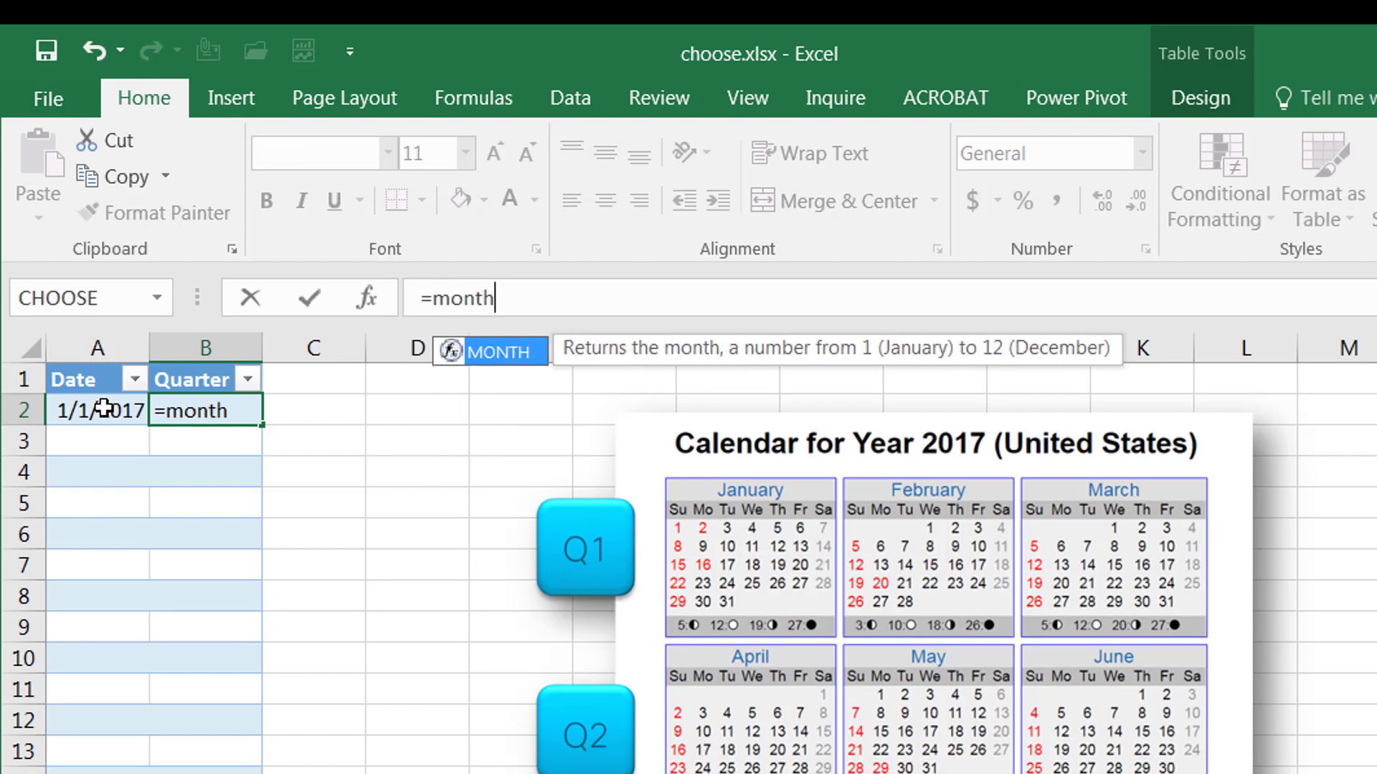
pyautogui.press('Tab')
pyautogui.click(103, 409)
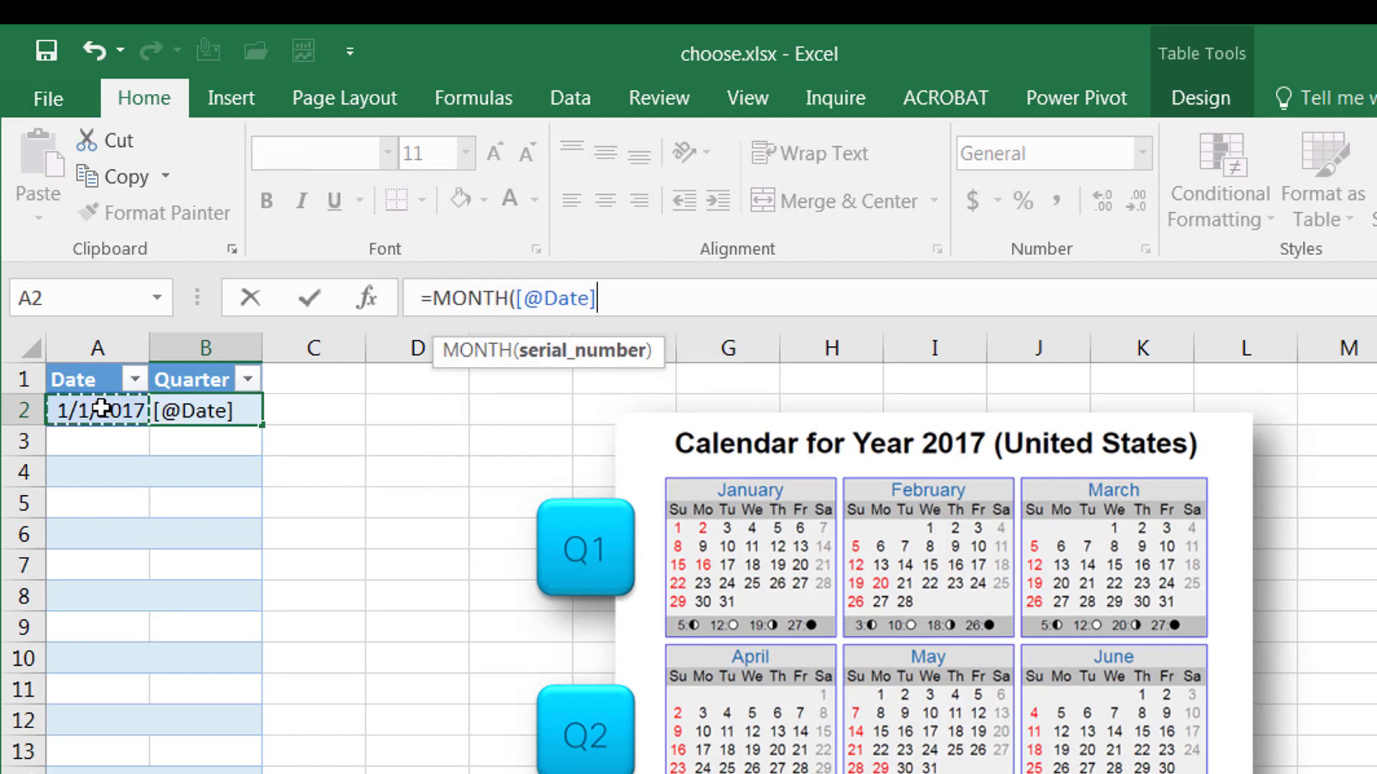
pyautogui.write(')')
pyautogui.press('Return')
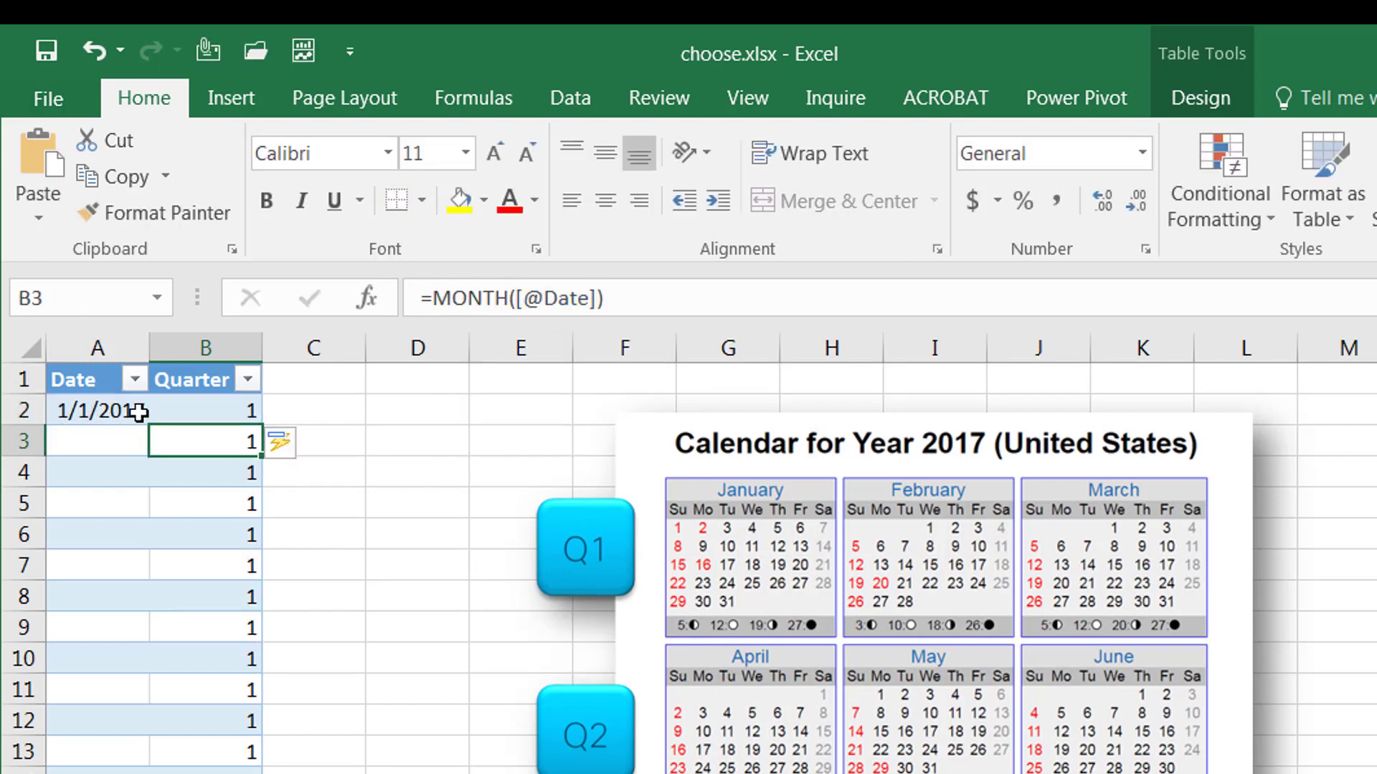
pyautogui.click(209, 411)
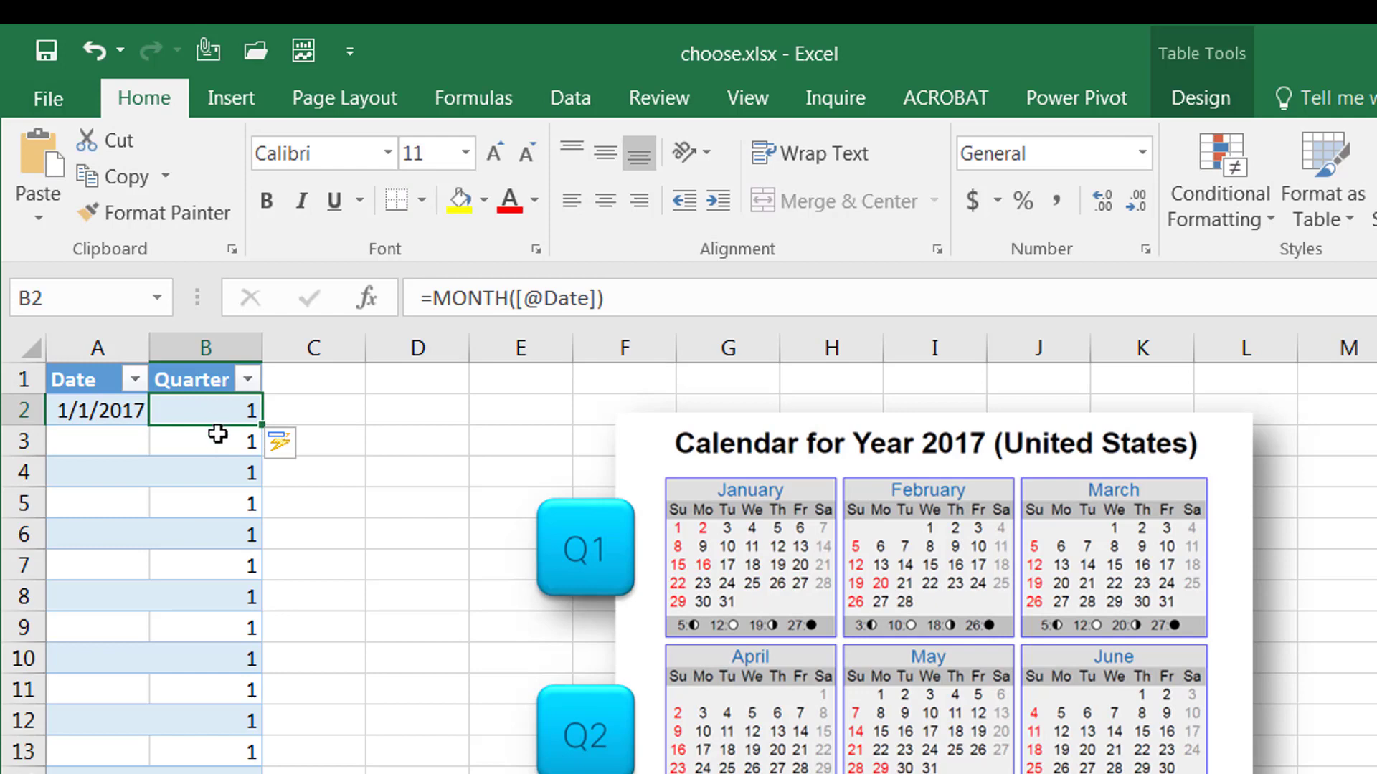
pyautogui.click(193, 442)
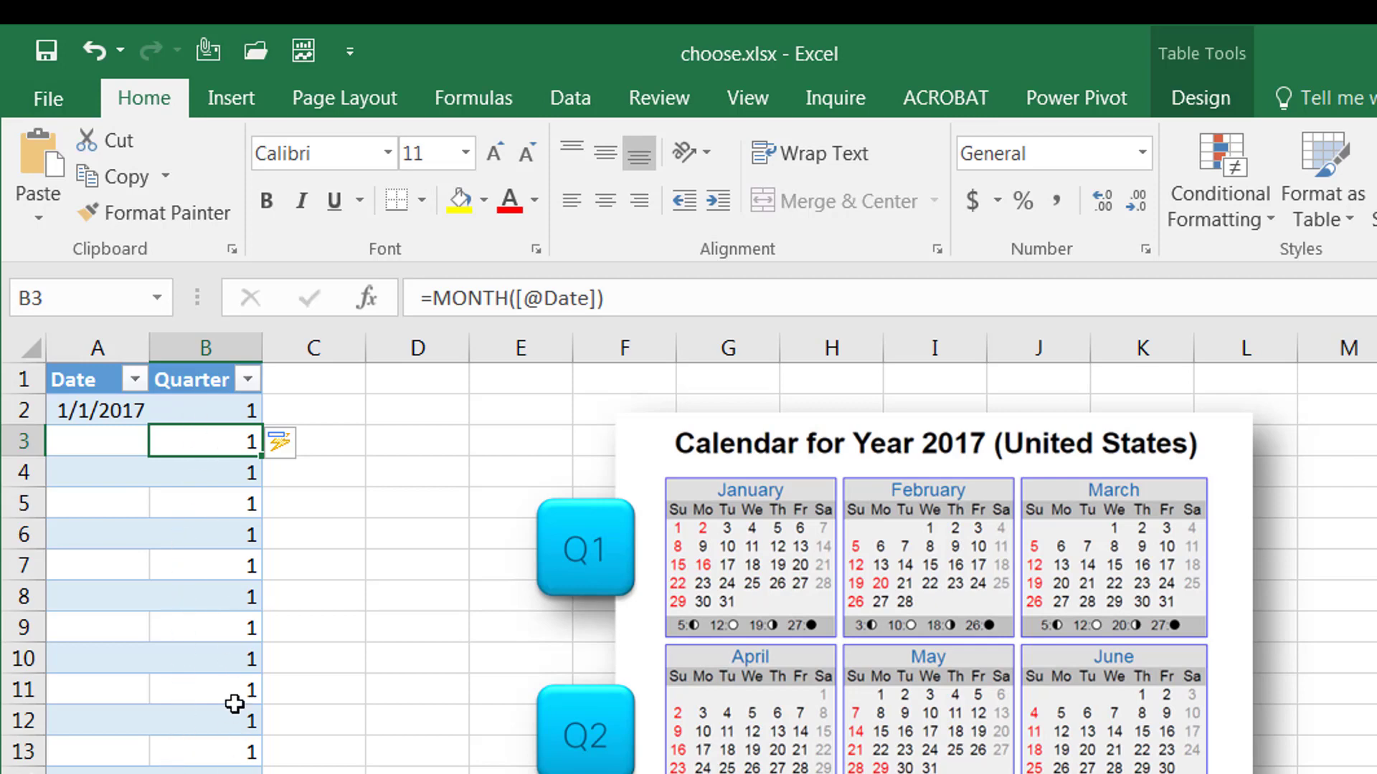
pyautogui.click(228, 409)
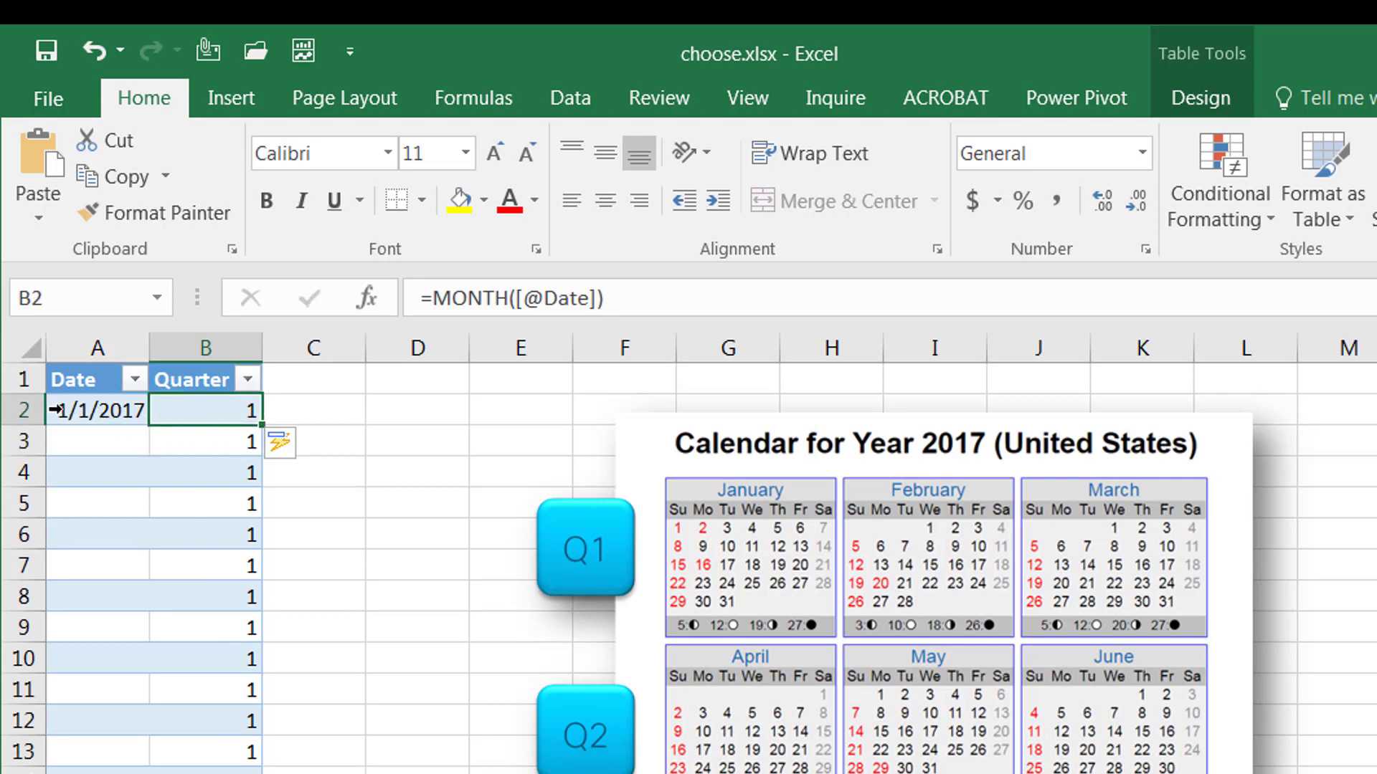
# Add 2/1/2017 and 3/1/2017, fill monthly dates down to 12/1/2017, and widen column A
pyautogui.click(74, 433)
pyautogui.write('2')
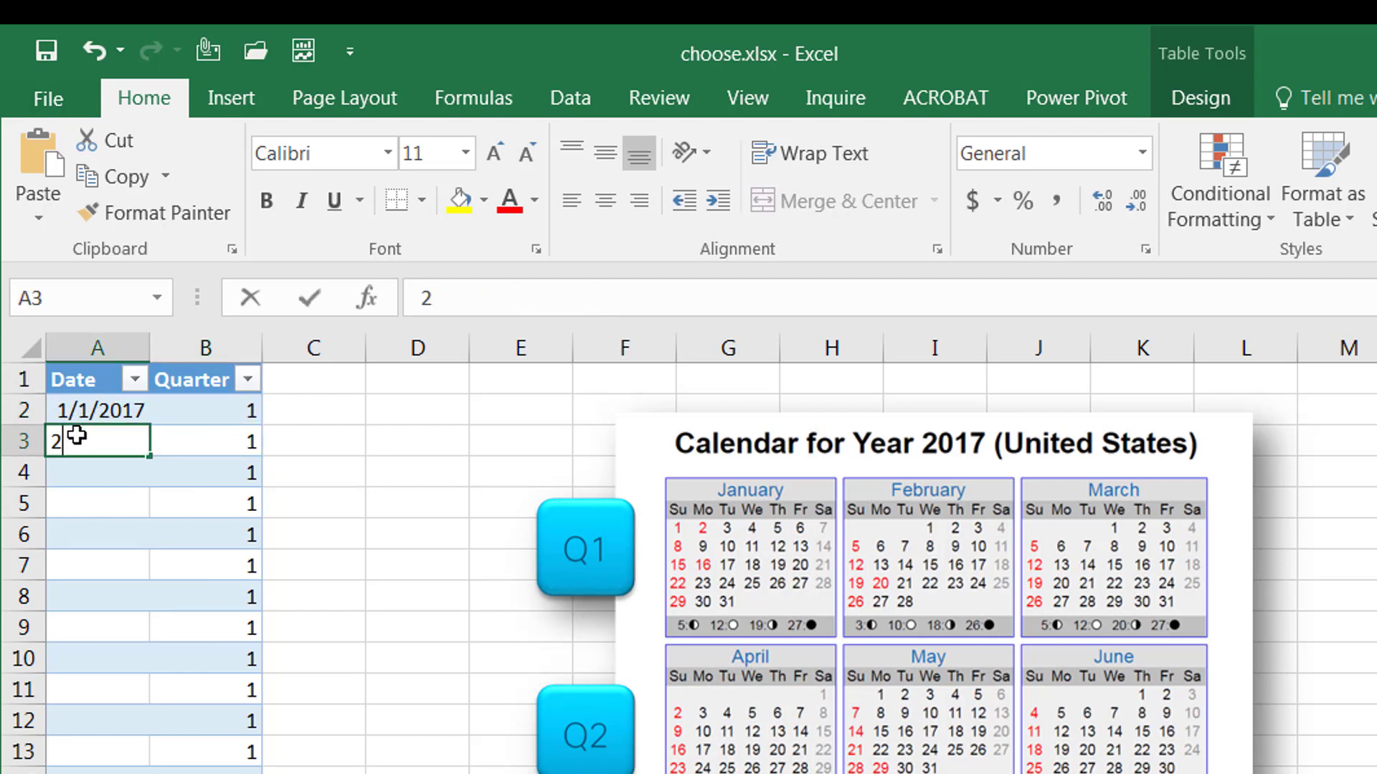
pyautogui.write('/1/2017')
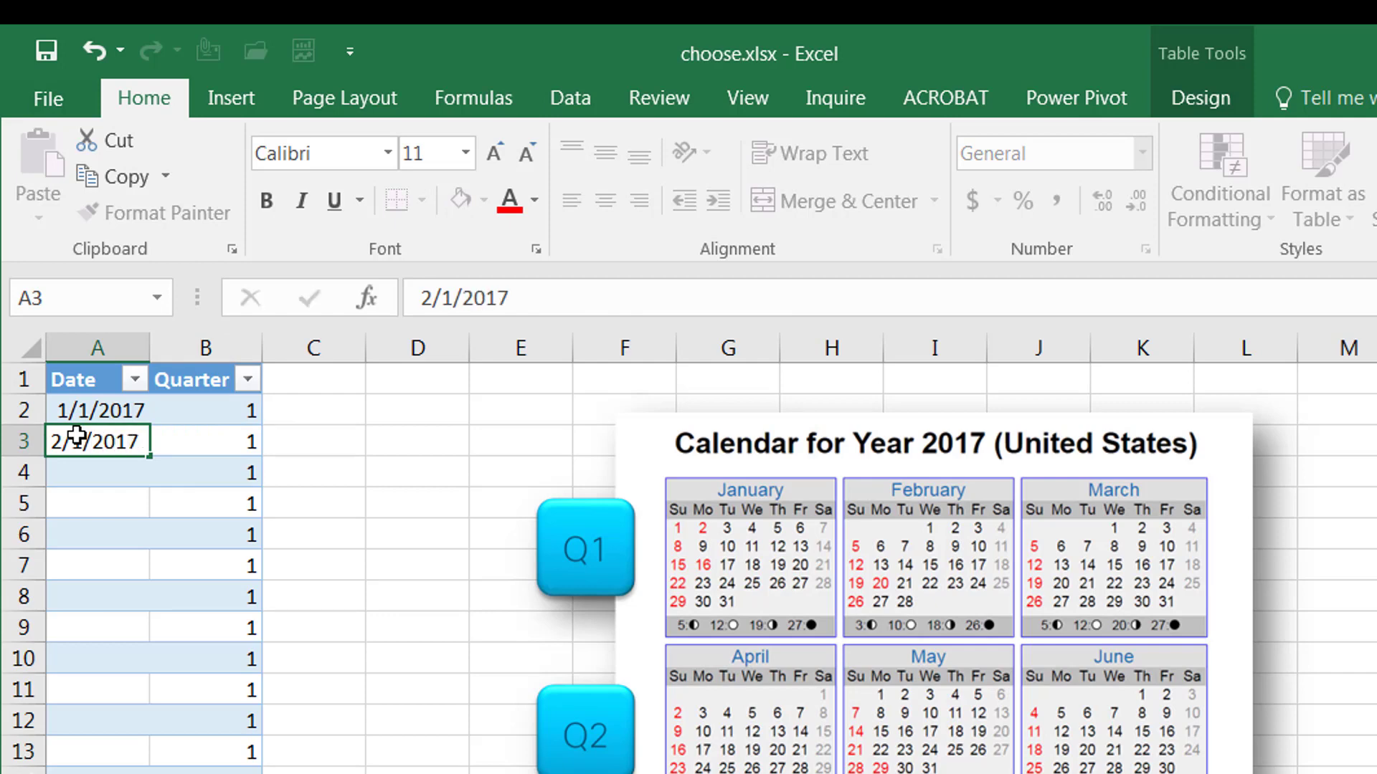
pyautogui.press('Return')
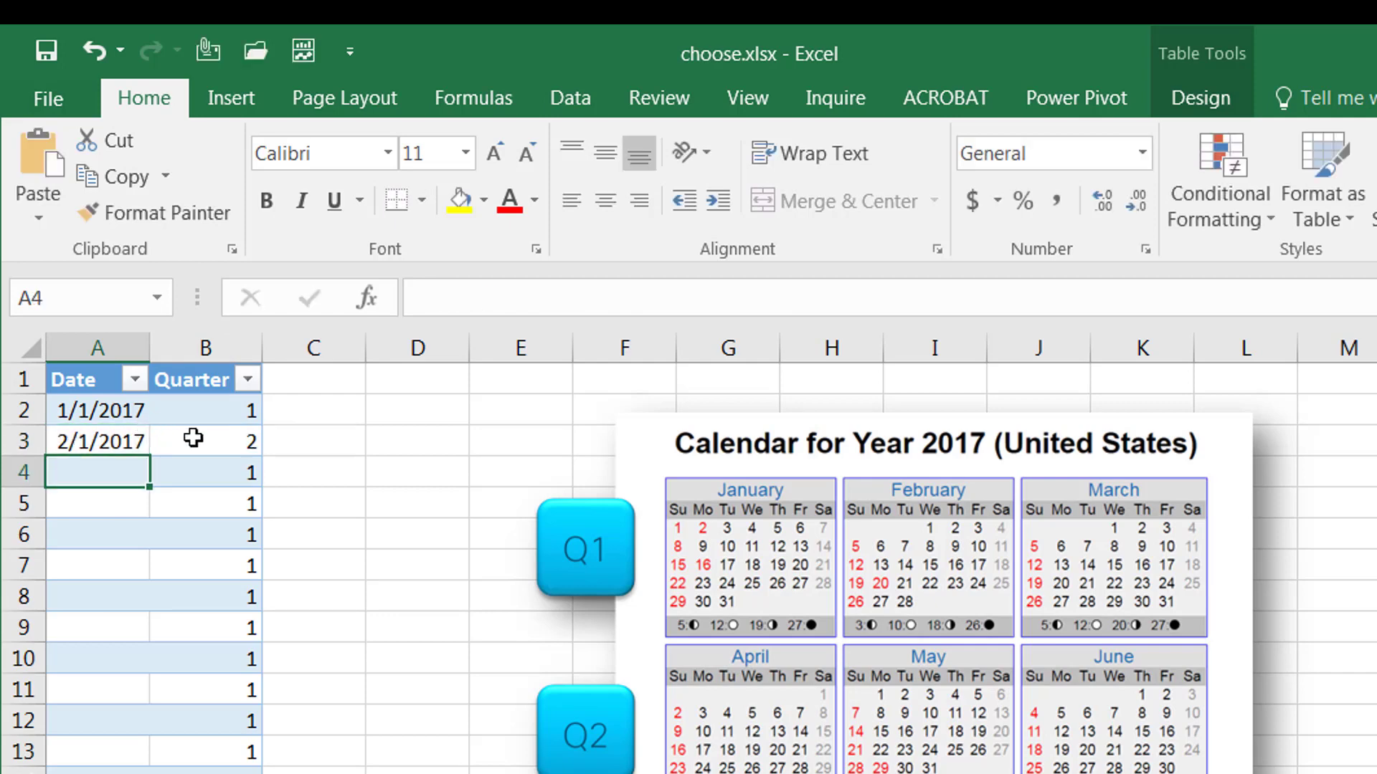
pyautogui.click(117, 445)
pyautogui.click(96, 479)
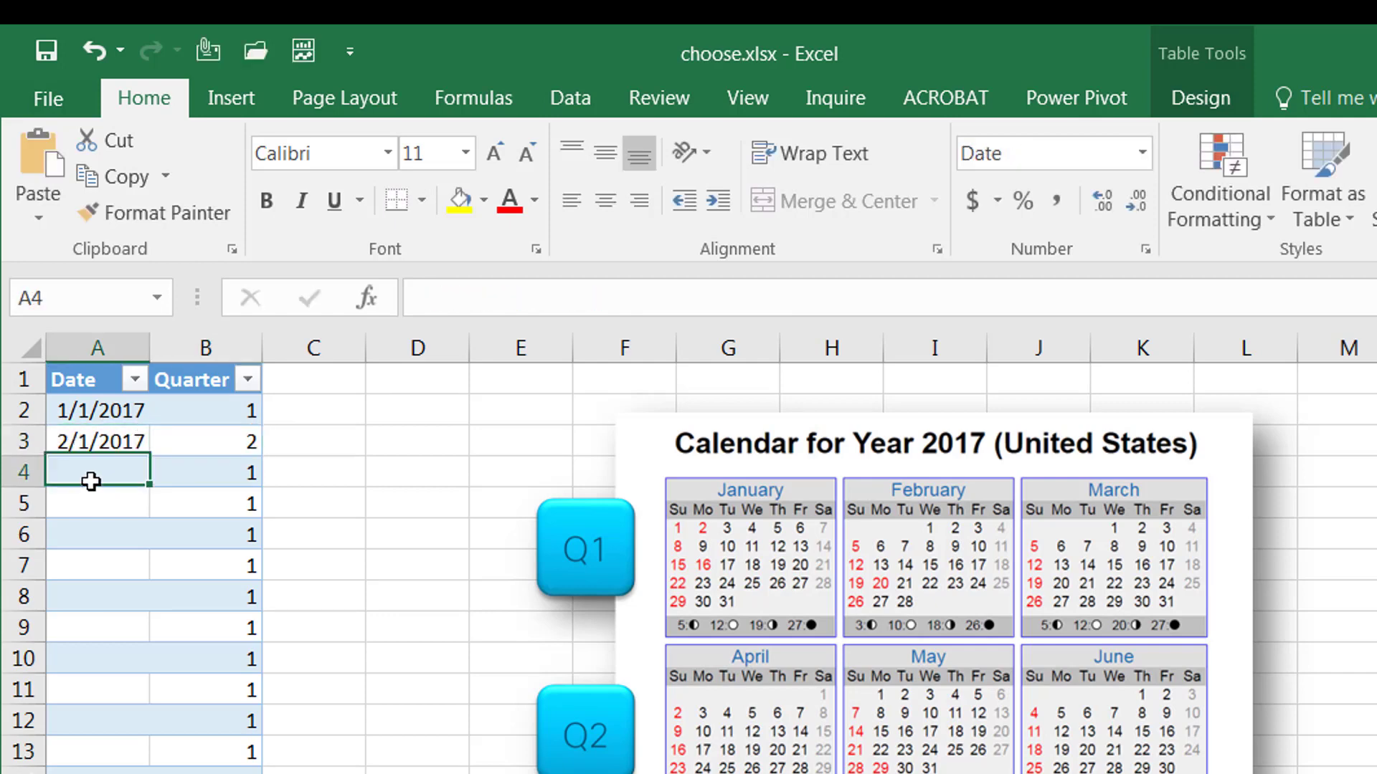
pyautogui.write('3/1/2017')
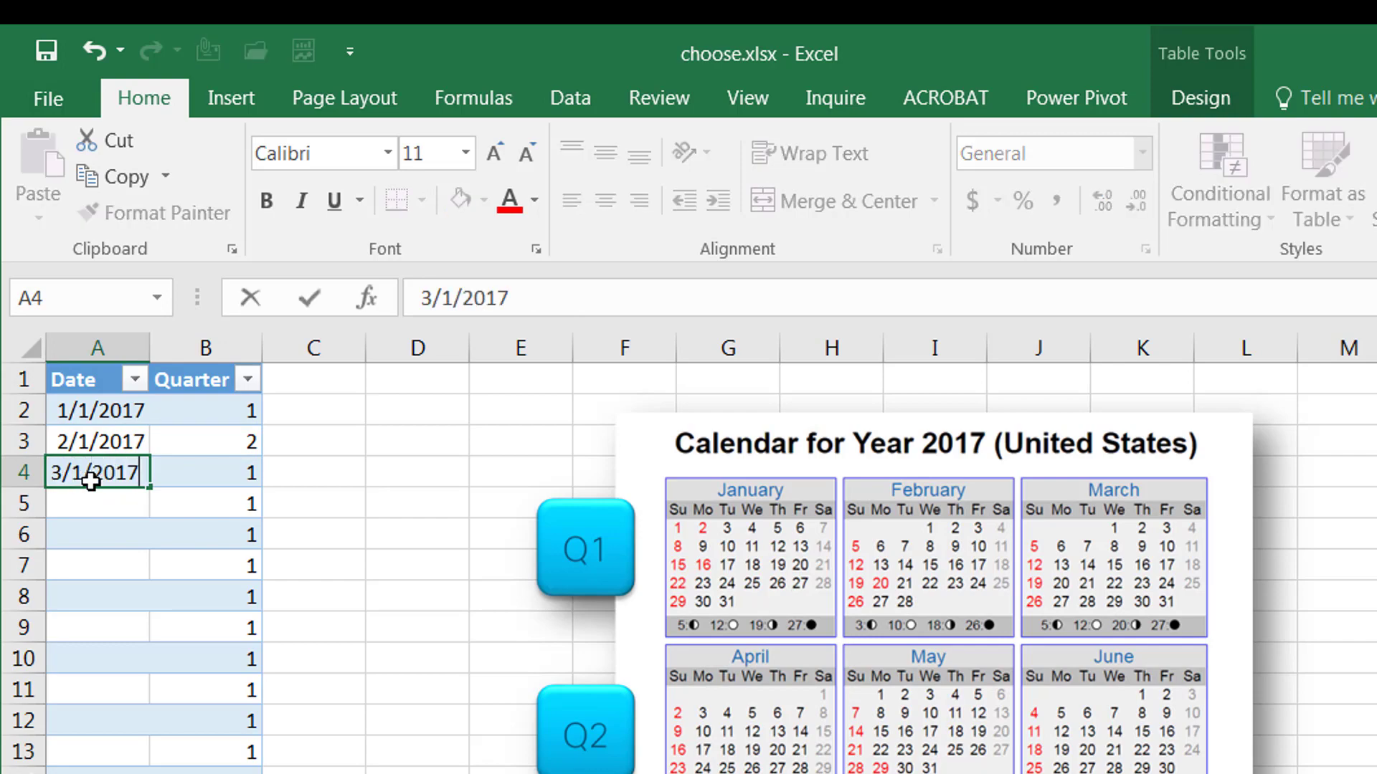
pyautogui.press('Return')
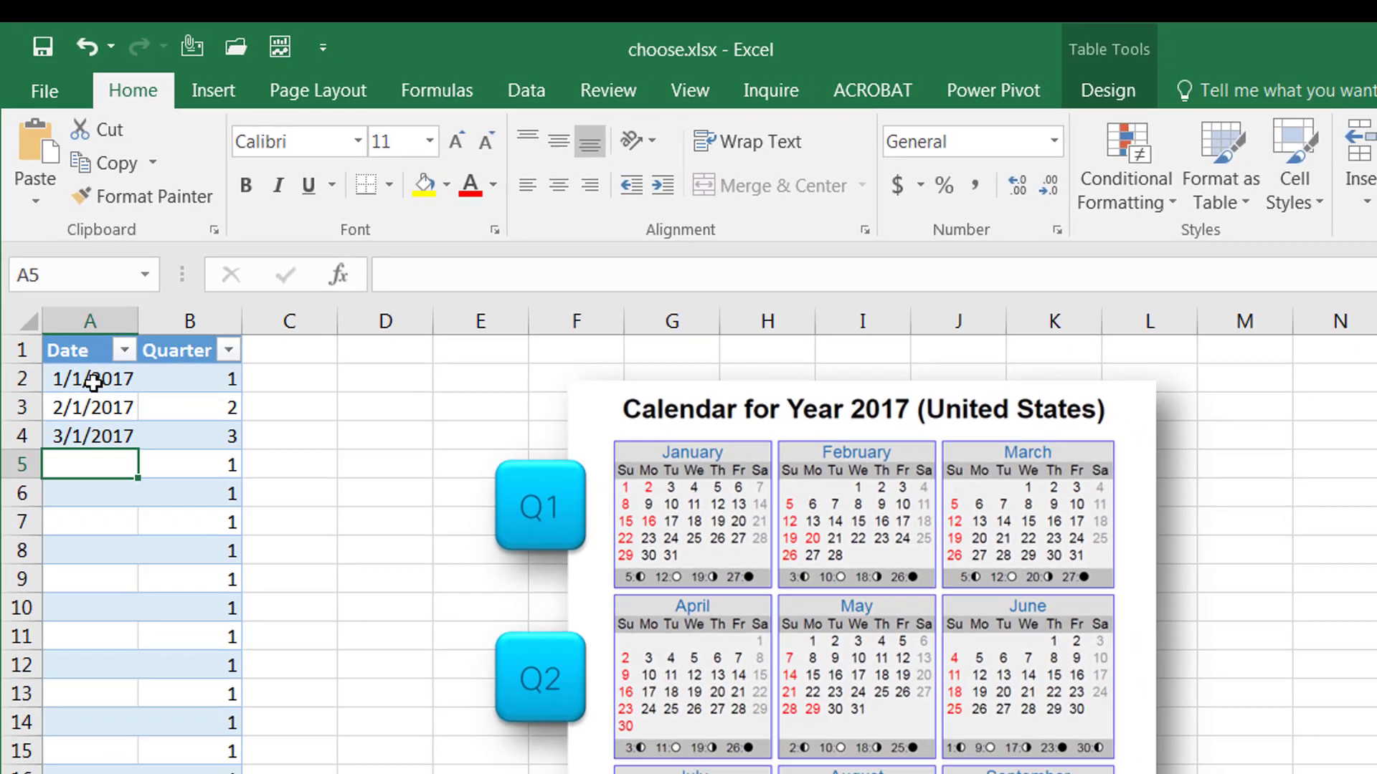
pyautogui.moveTo(97, 410); pyautogui.dragTo(124, 481)
pyautogui.moveTo(122, 401); pyautogui.dragTo(117, 637)
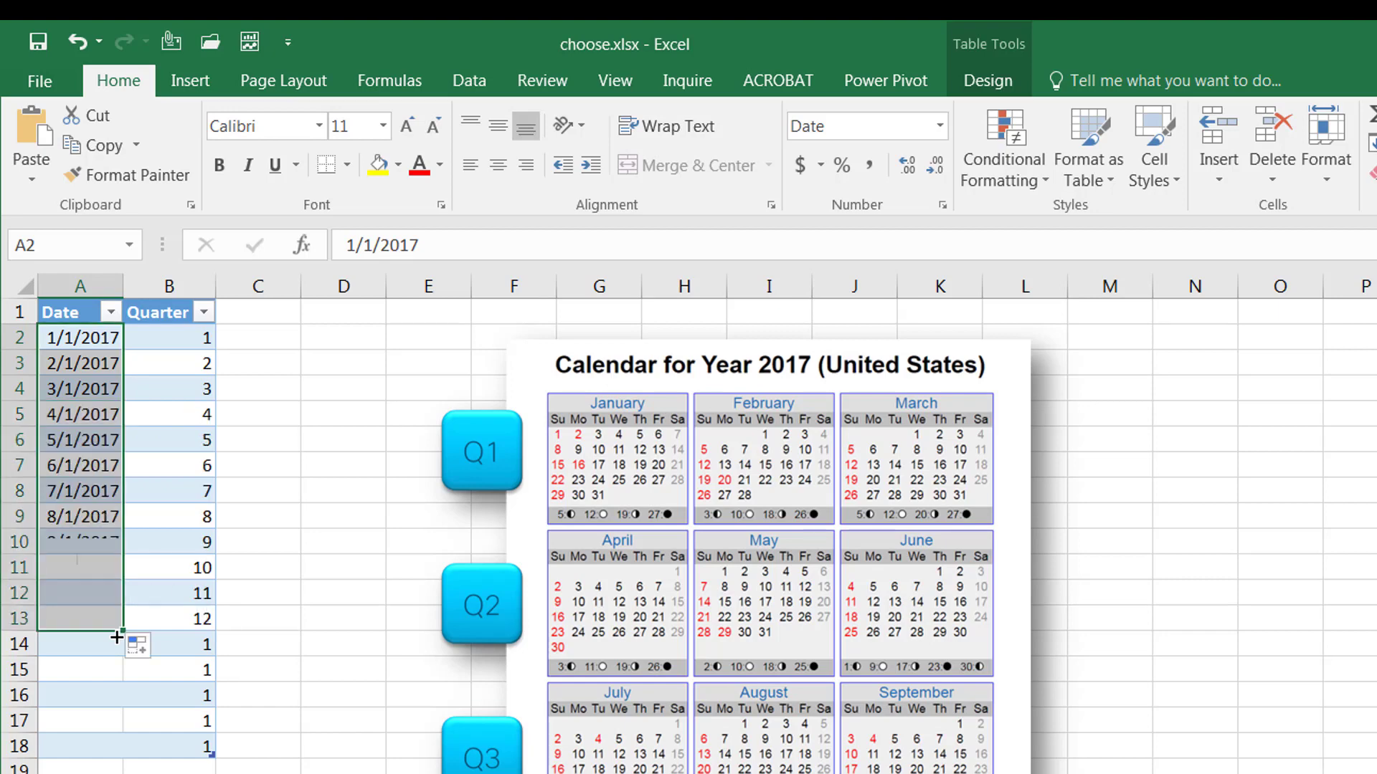
pyautogui.doubleClick(123, 285)
pyautogui.click(200, 337)
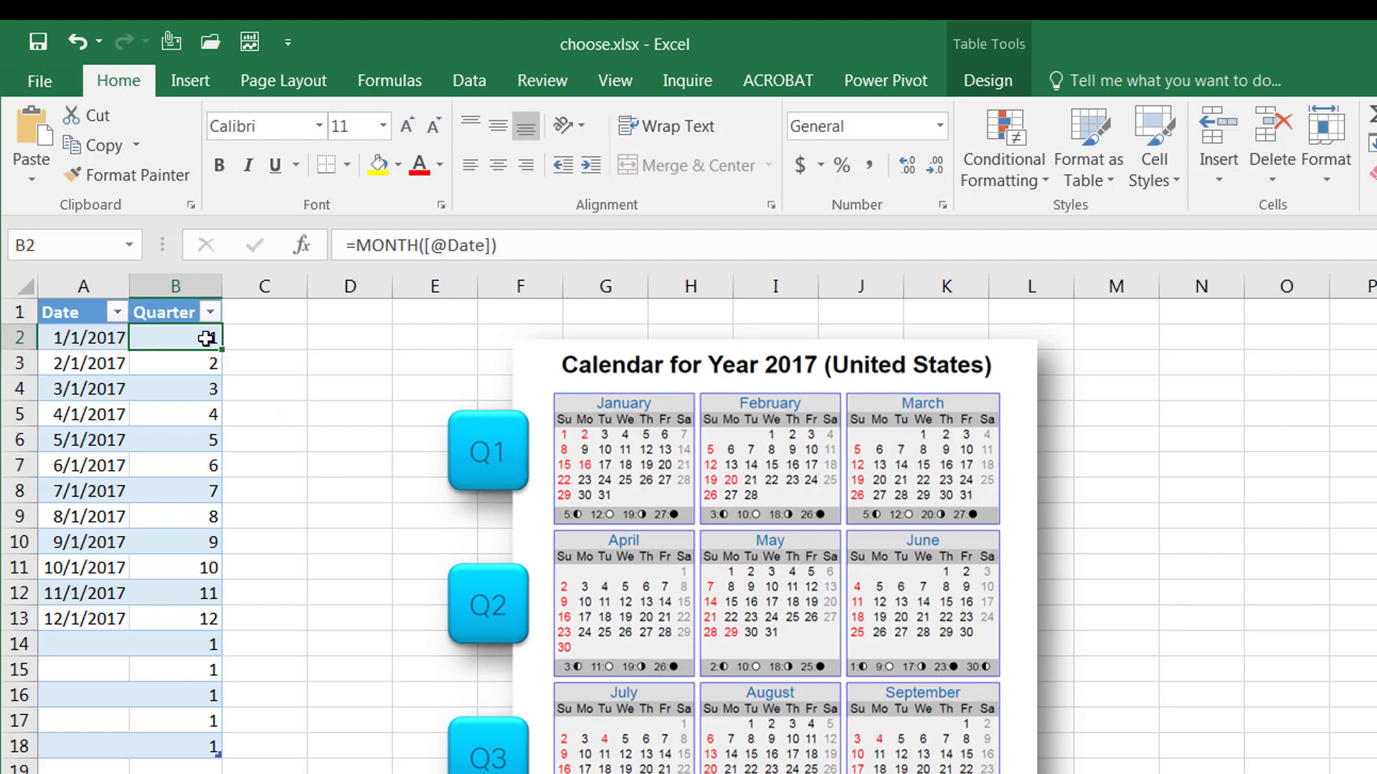
# Rename the B1 column header to Month
pyautogui.click(165, 308)
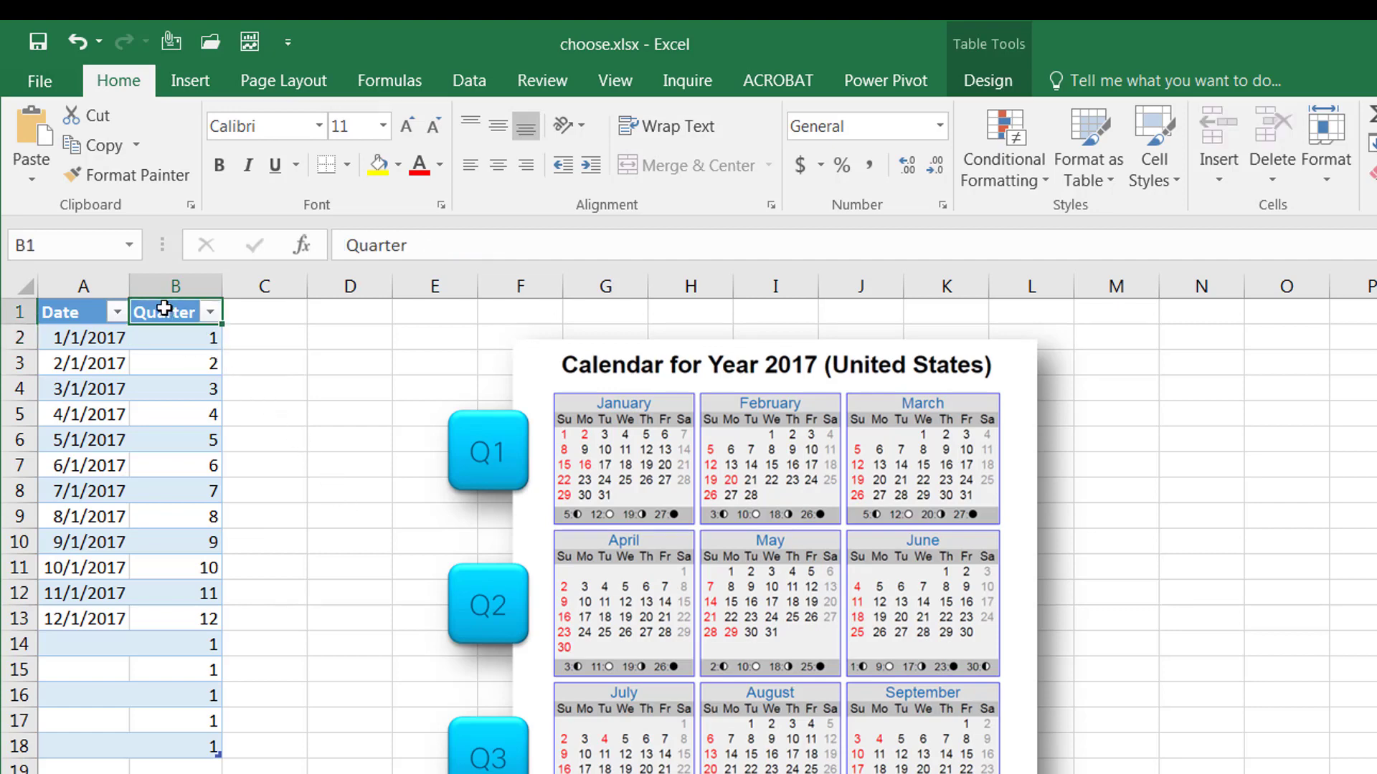
pyautogui.write('Moh')
pyautogui.write('th')
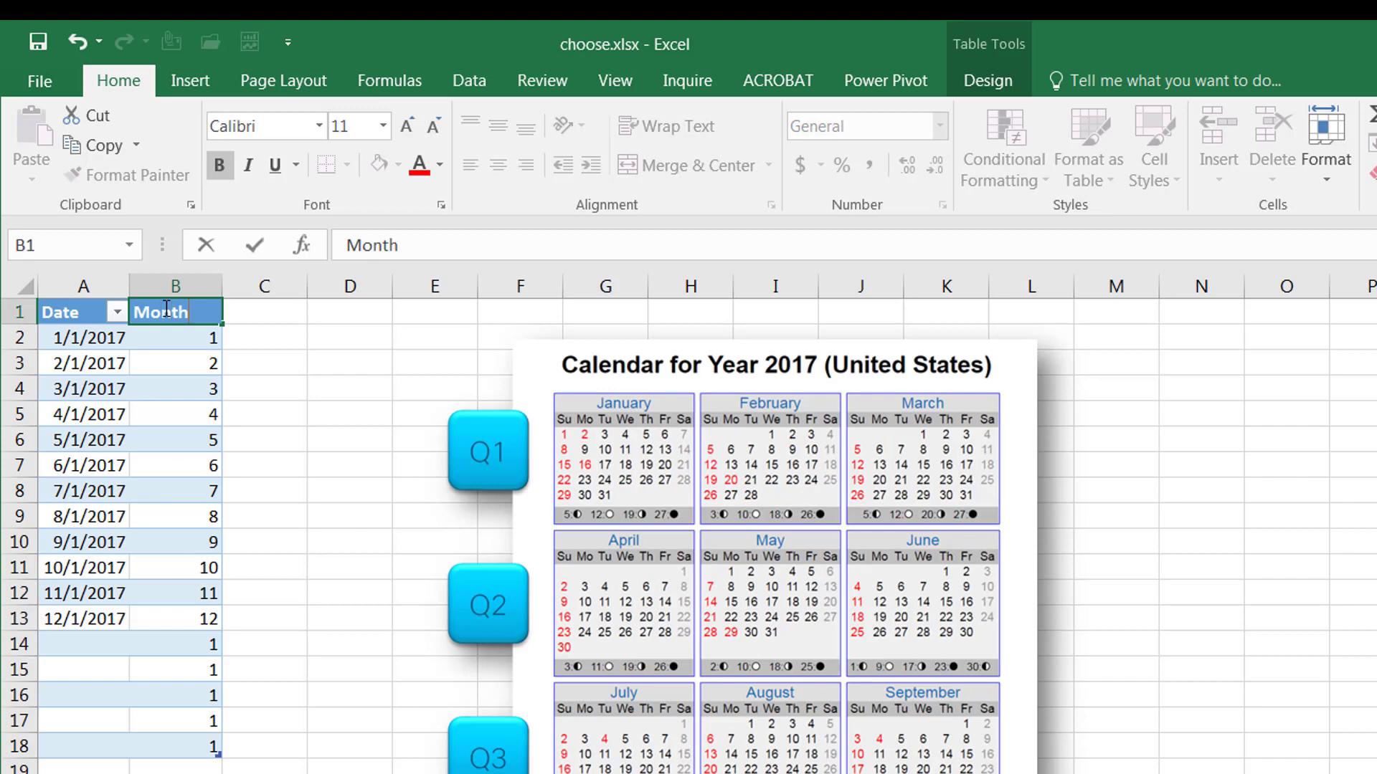
pyautogui.press('Return')
# Add a Quarter header in C1 and autofit column C
pyautogui.click(244, 315)
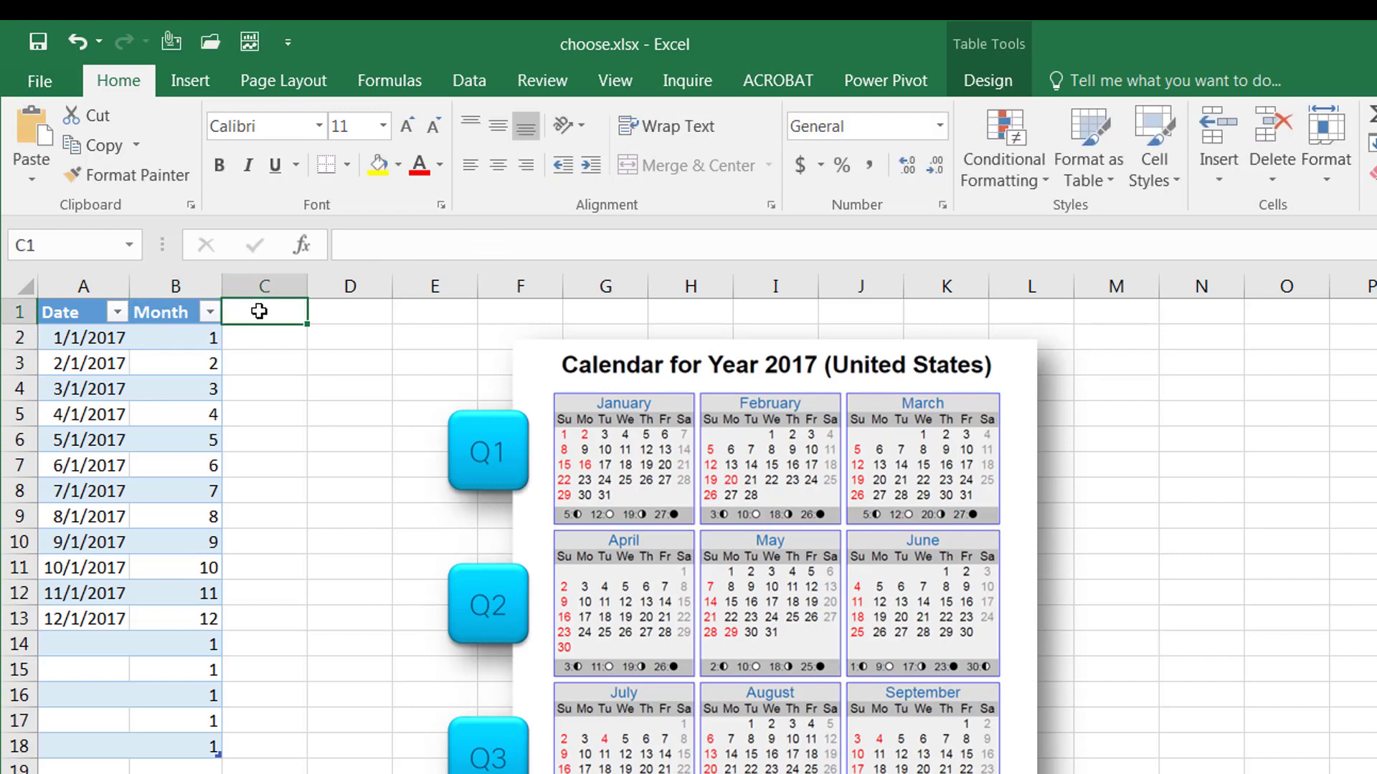
pyautogui.write('Quarter')
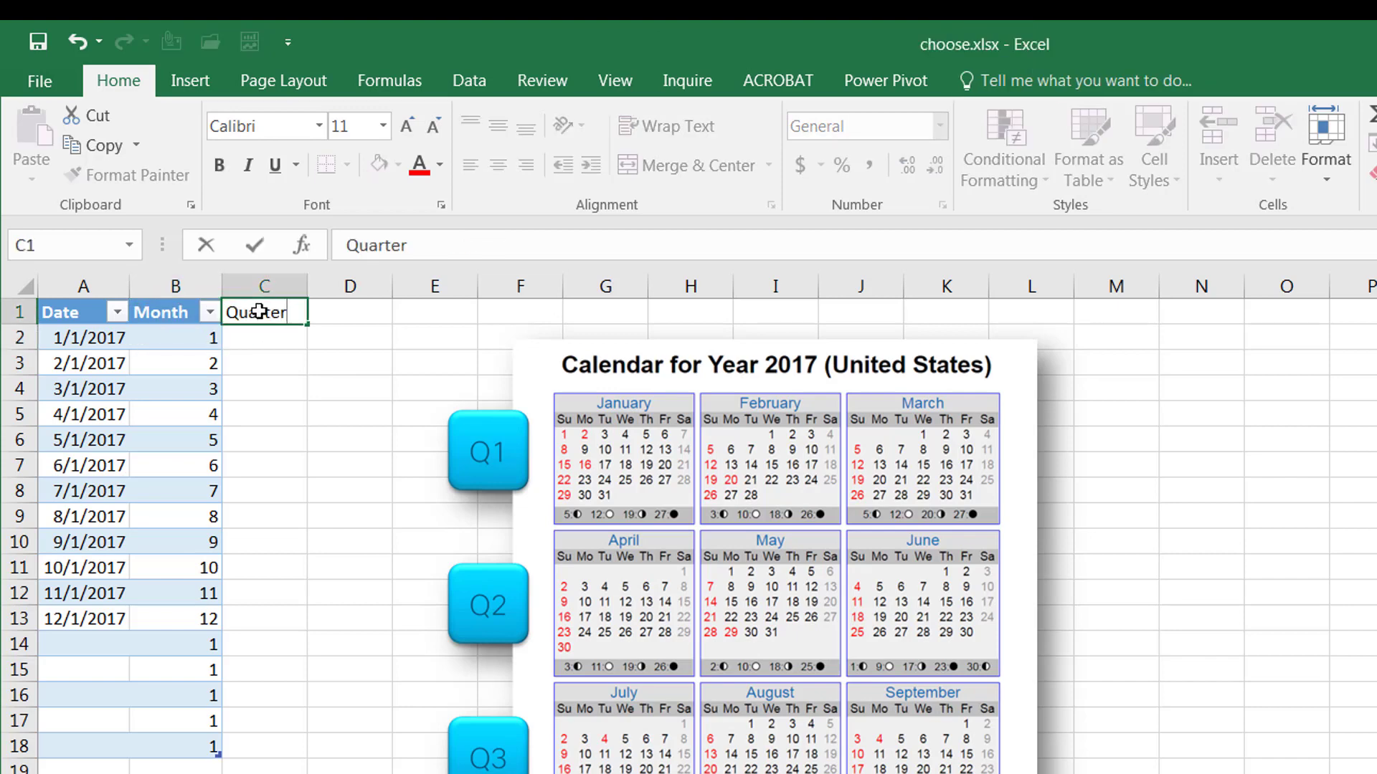
pyautogui.press('Return')
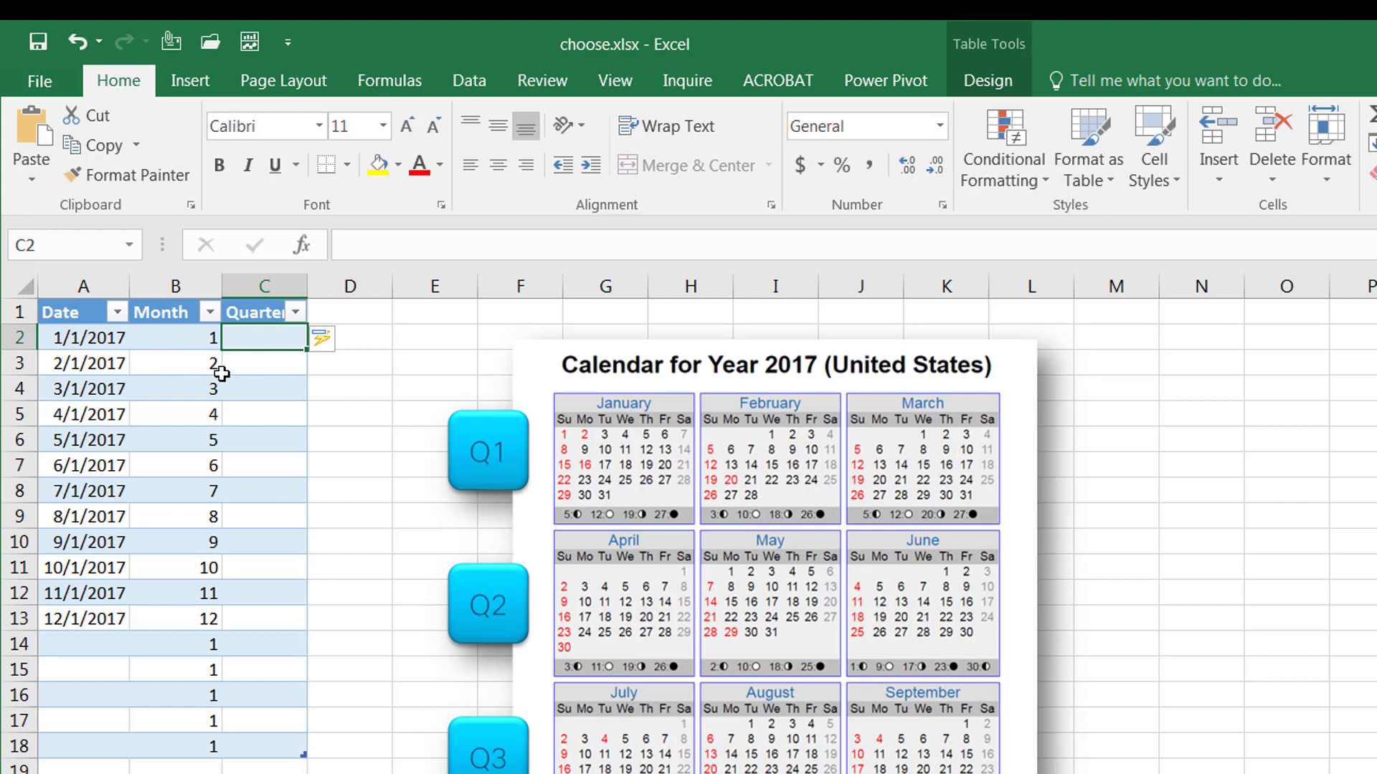
pyautogui.doubleClick(307, 286)
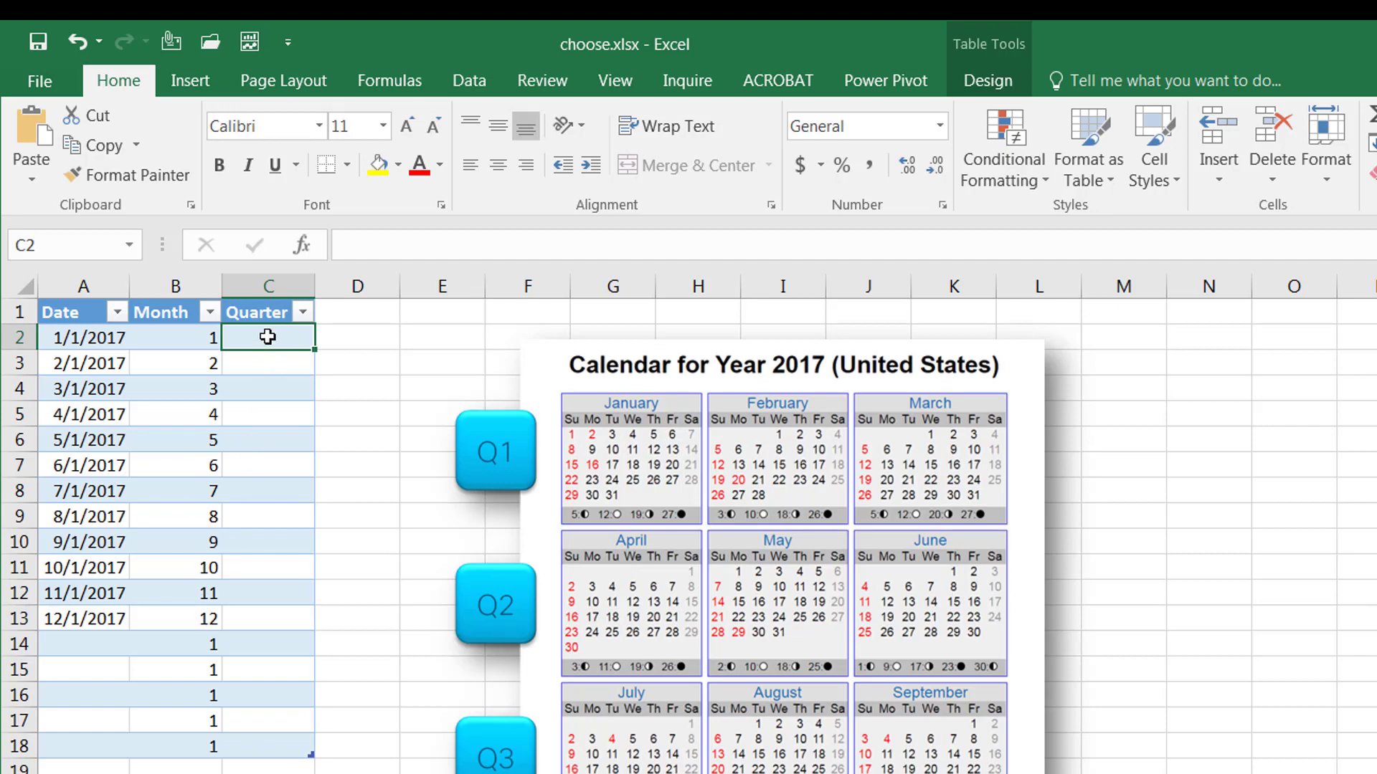
pyautogui.write('=ch')
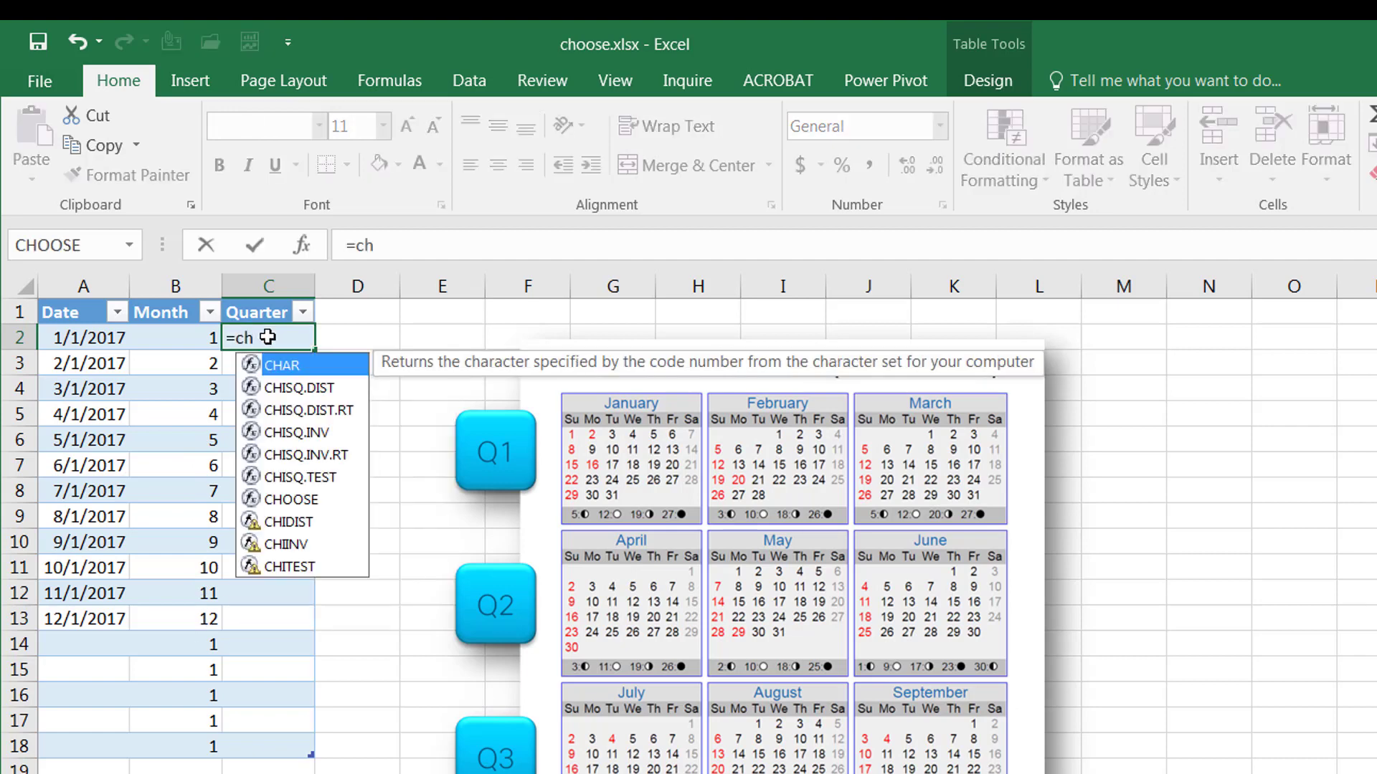
pyautogui.press('BackSpace')
pyautogui.press('BackSpace')
pyautogui.write('choo')
pyautogui.press('Tab')
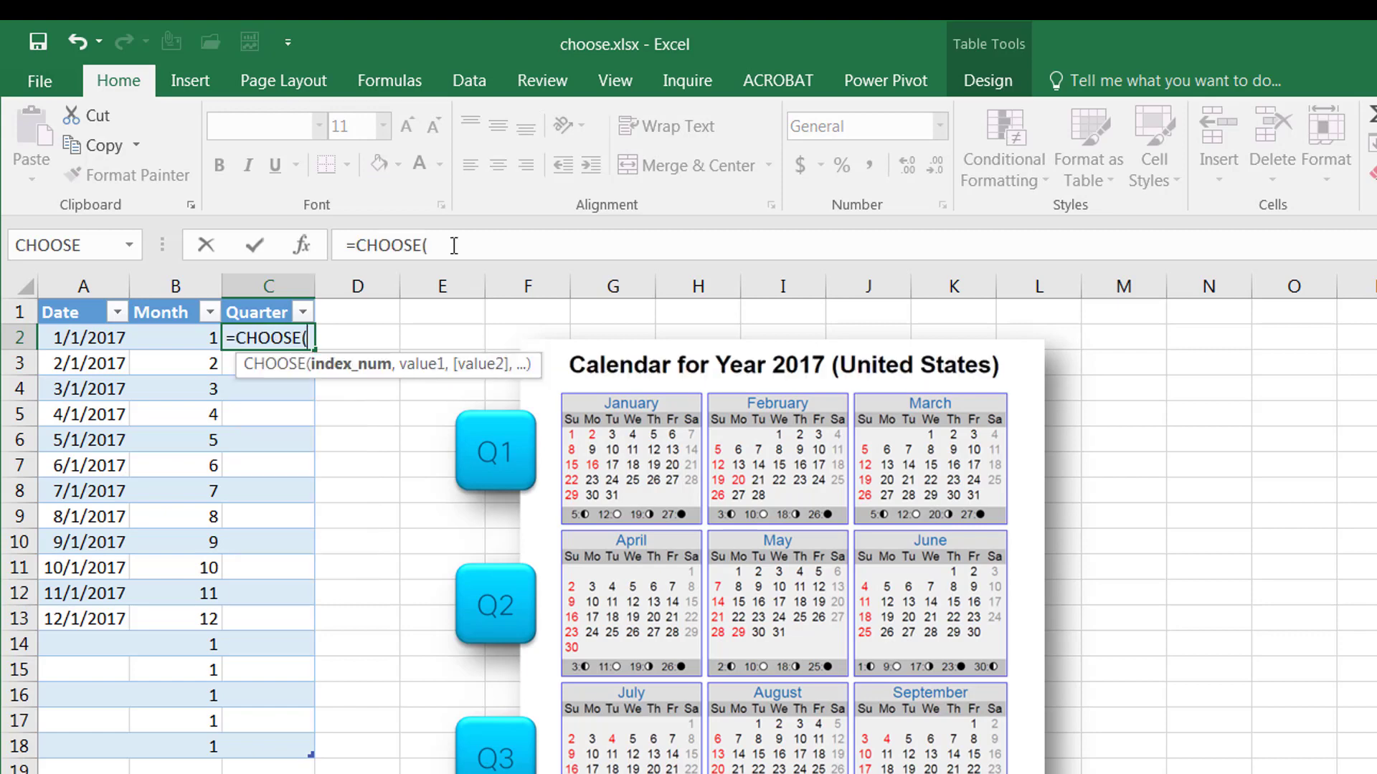
pyautogui.click(178, 339)
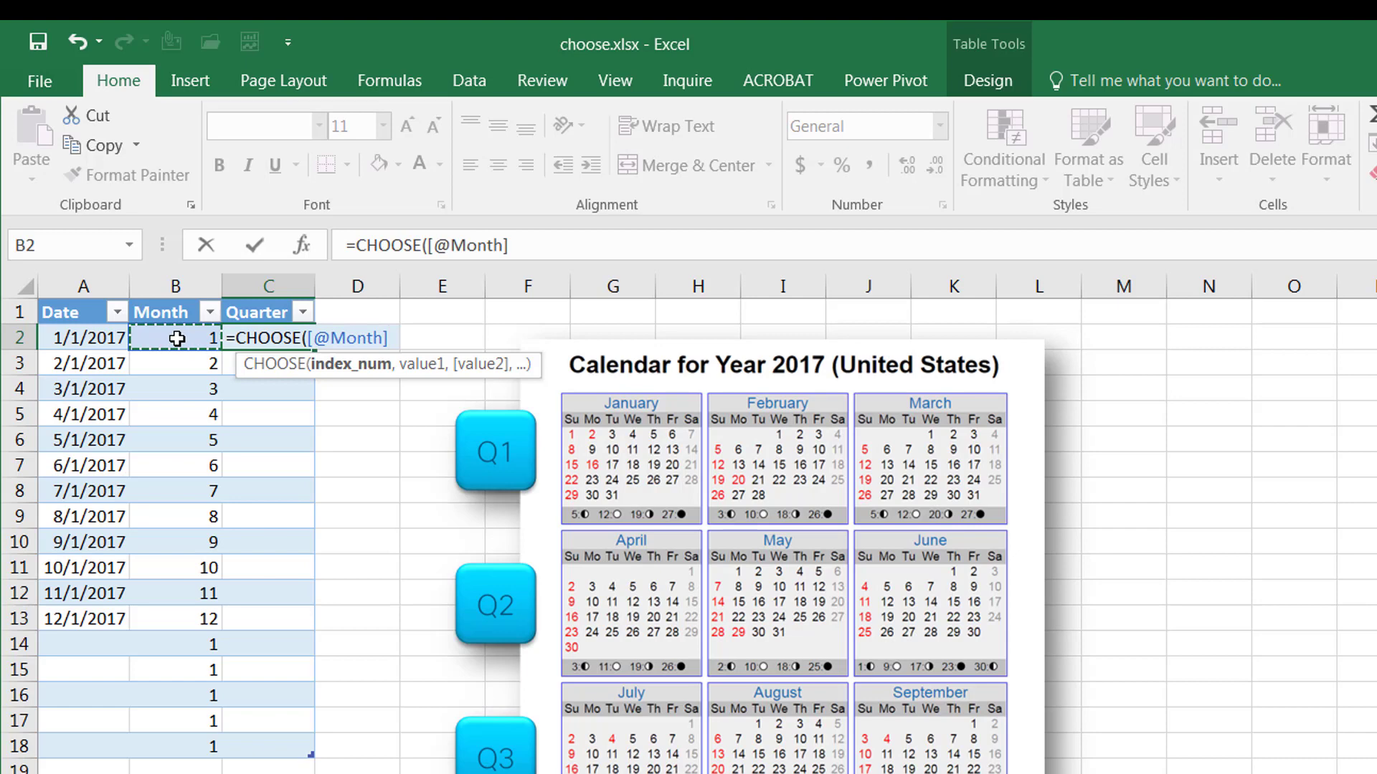
pyautogui.write(',')
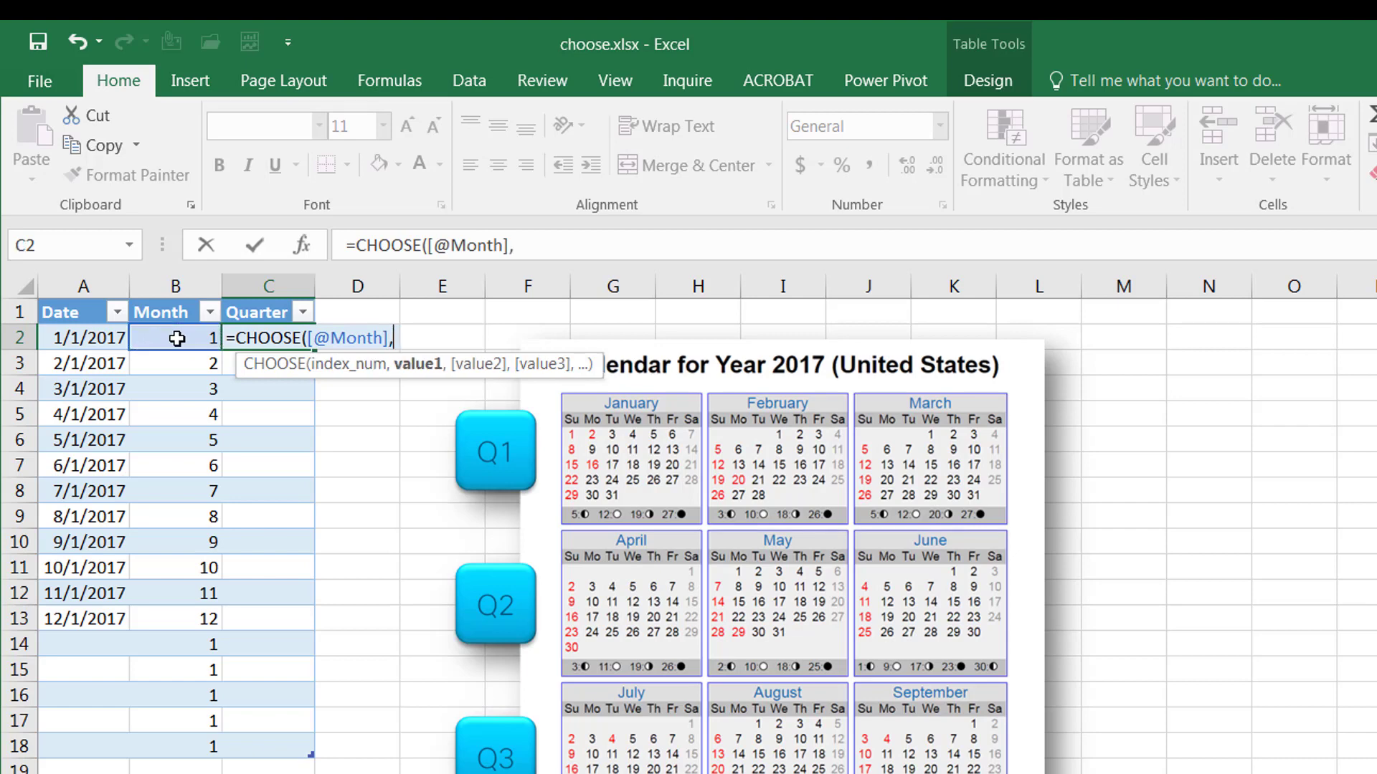
pyautogui.write('"')
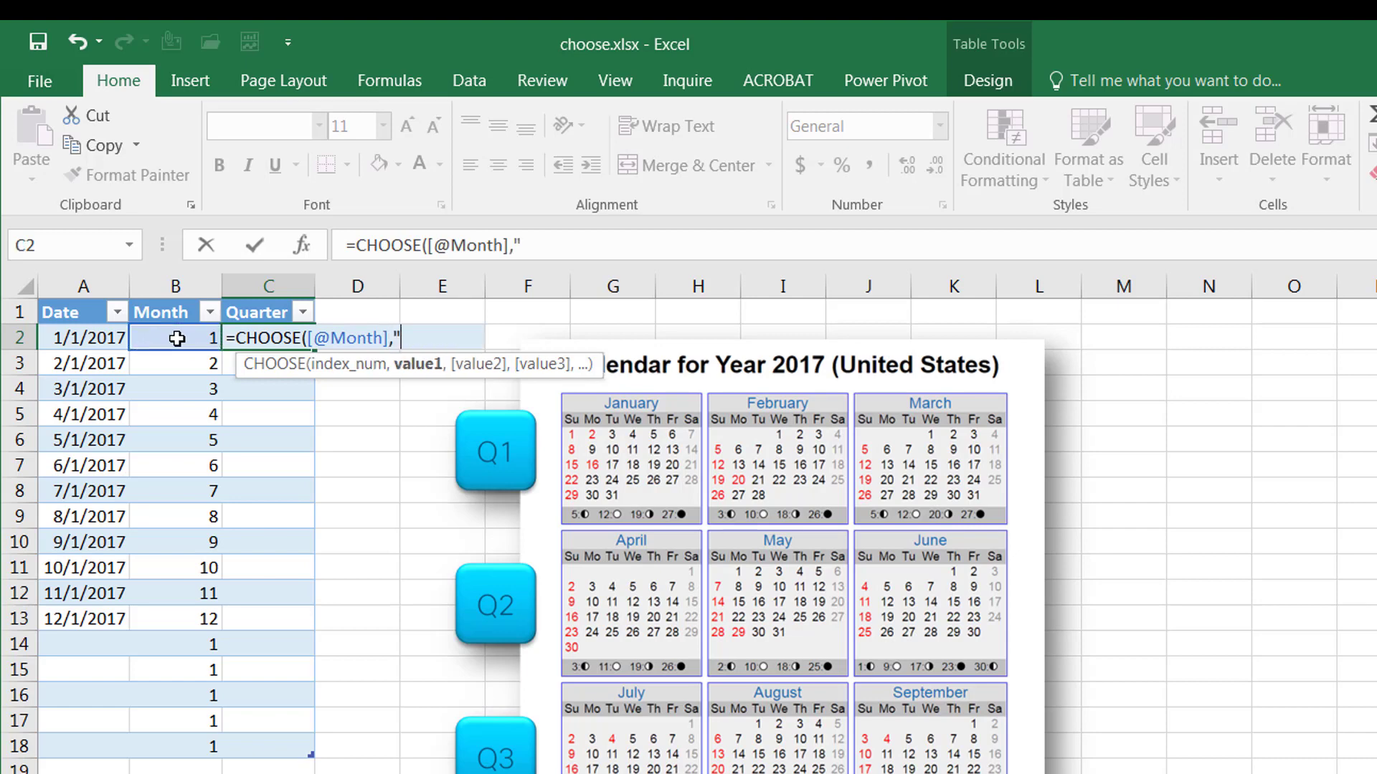
pyautogui.write('Q1",')
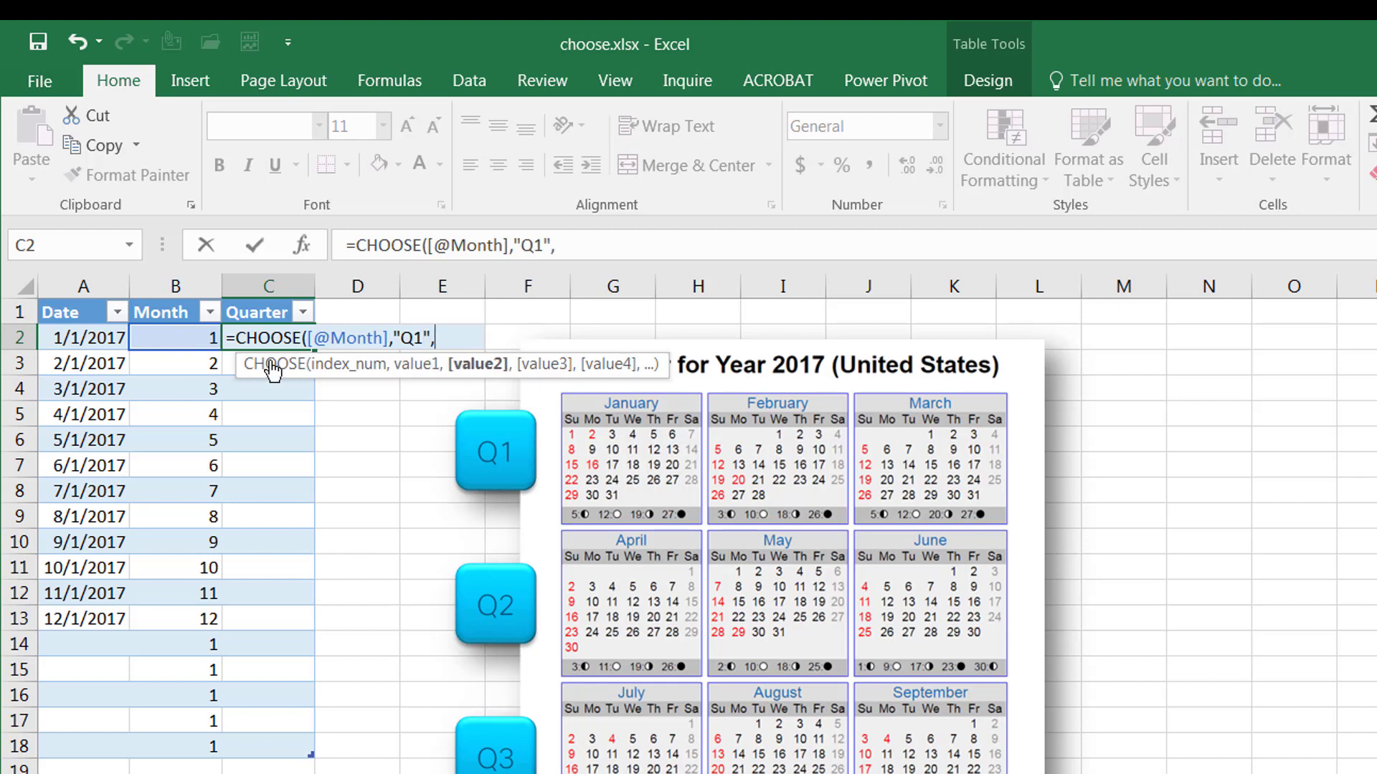
pyautogui.write('"Q1","')
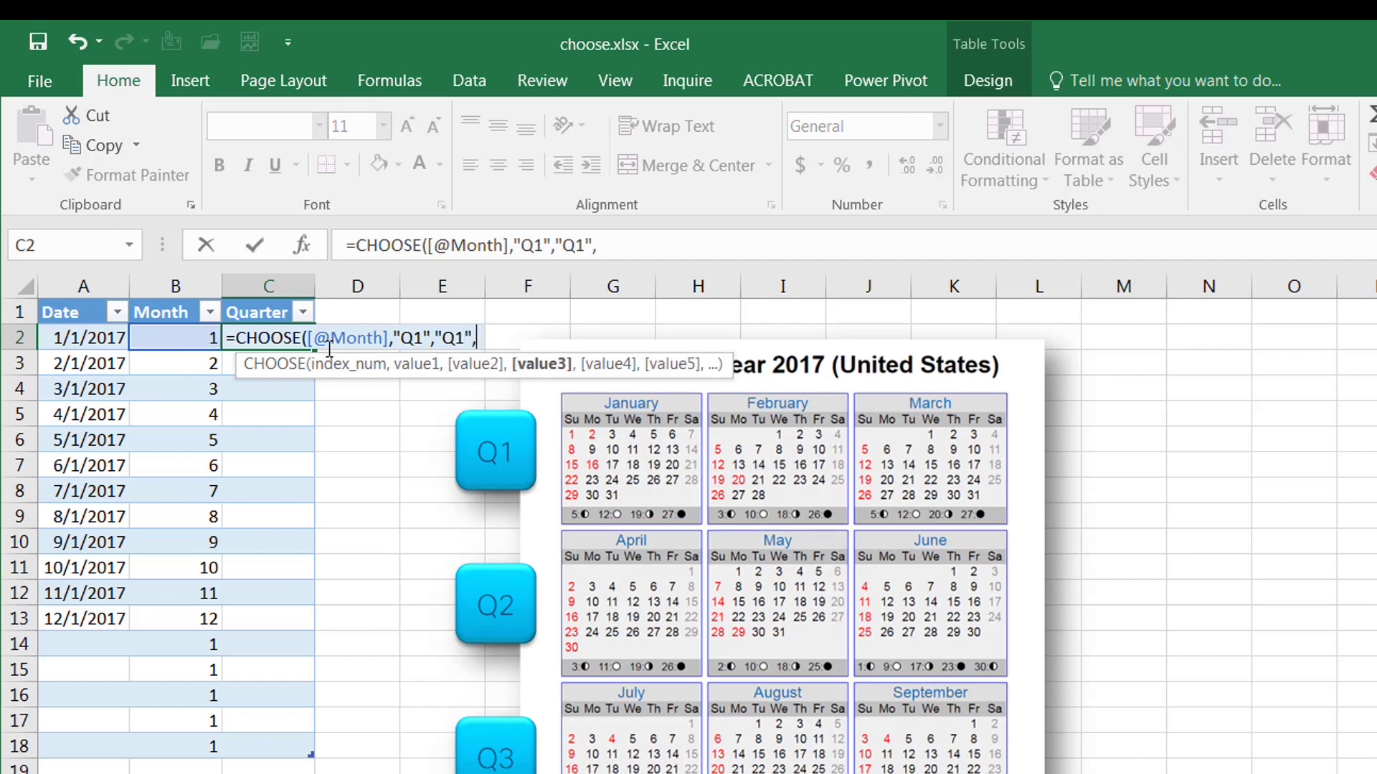
pyautogui.write('Q1"')
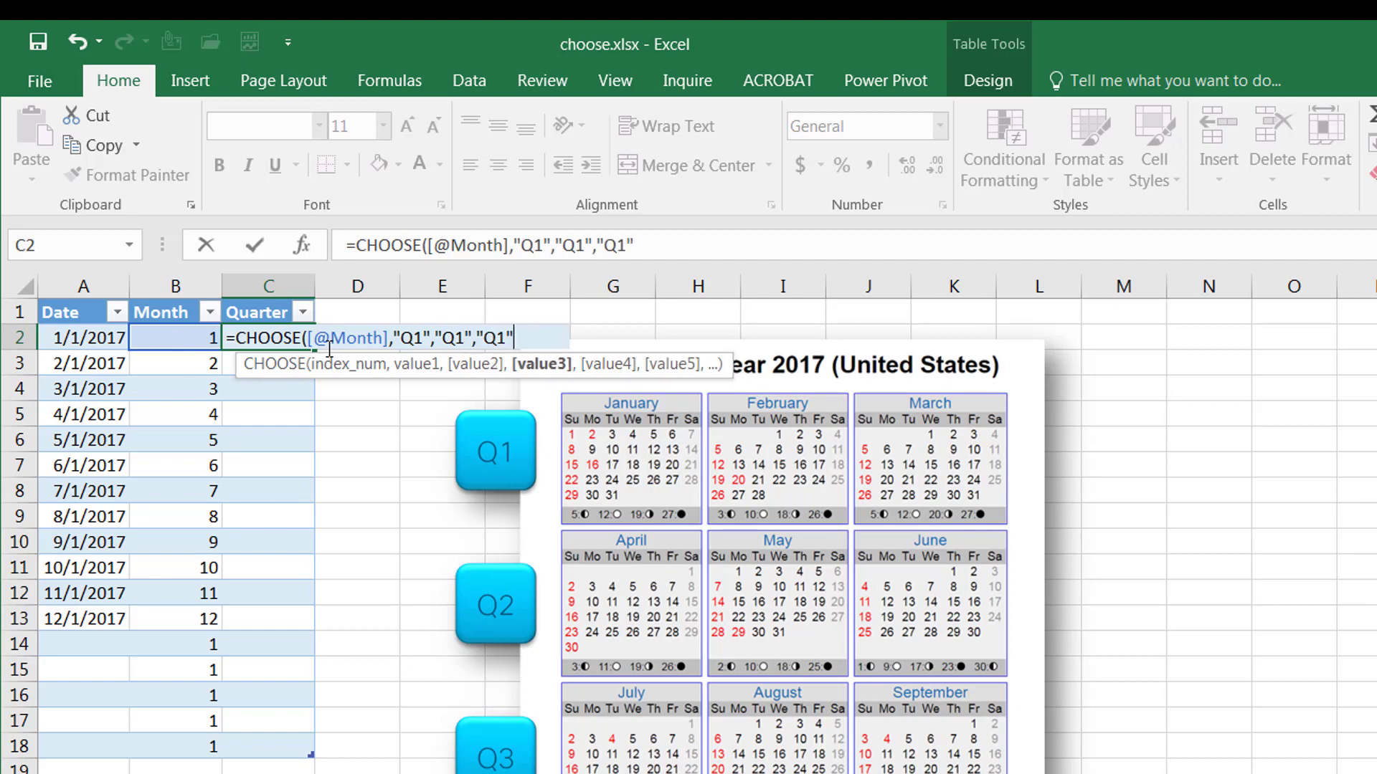
pyautogui.write(',')
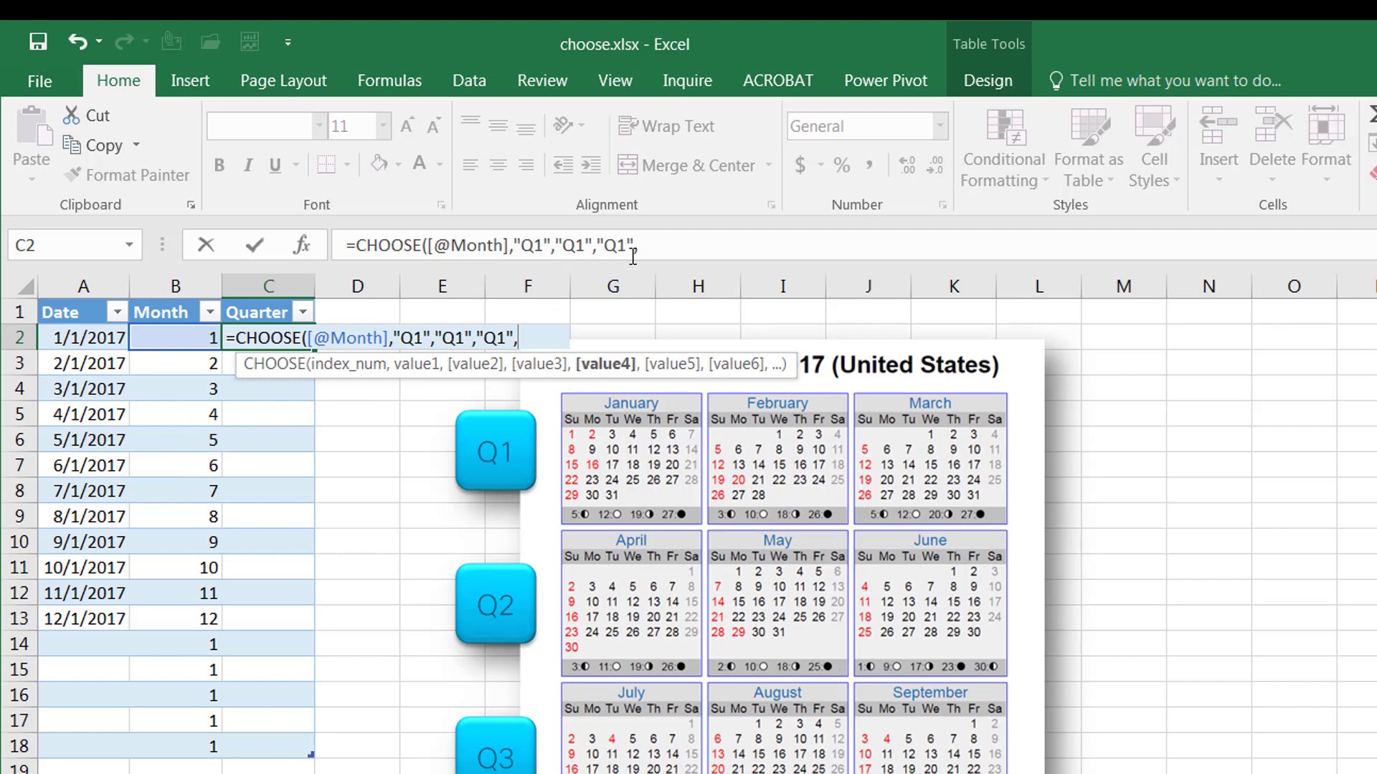
pyautogui.moveTo(638, 246); pyautogui.dragTo(517, 239)
# Copy the Q1 block, paste it and change the new entries to Q2 for months 4–6
pyautogui.hotkey('ctrl', 'c')
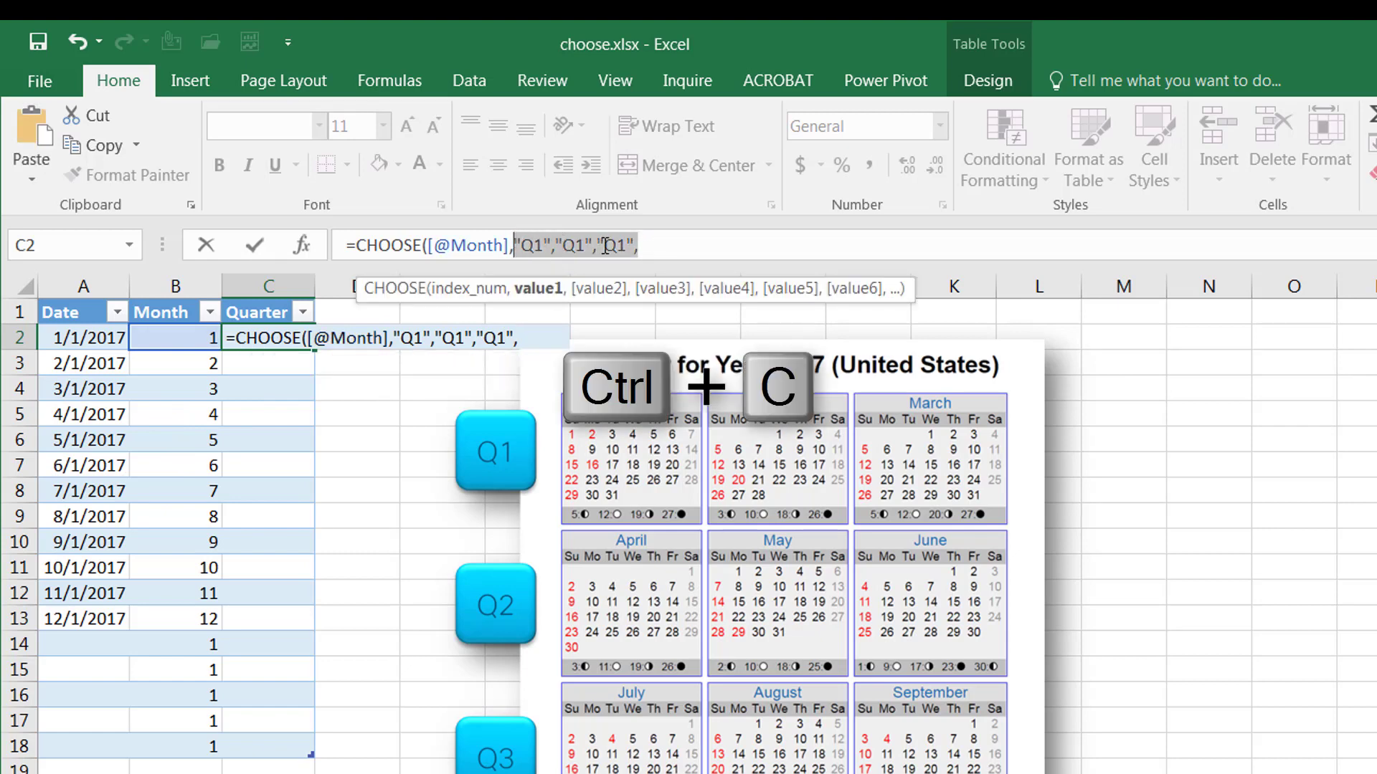
pyautogui.click(681, 250)
pyautogui.hotkey('ctrl', 'v')
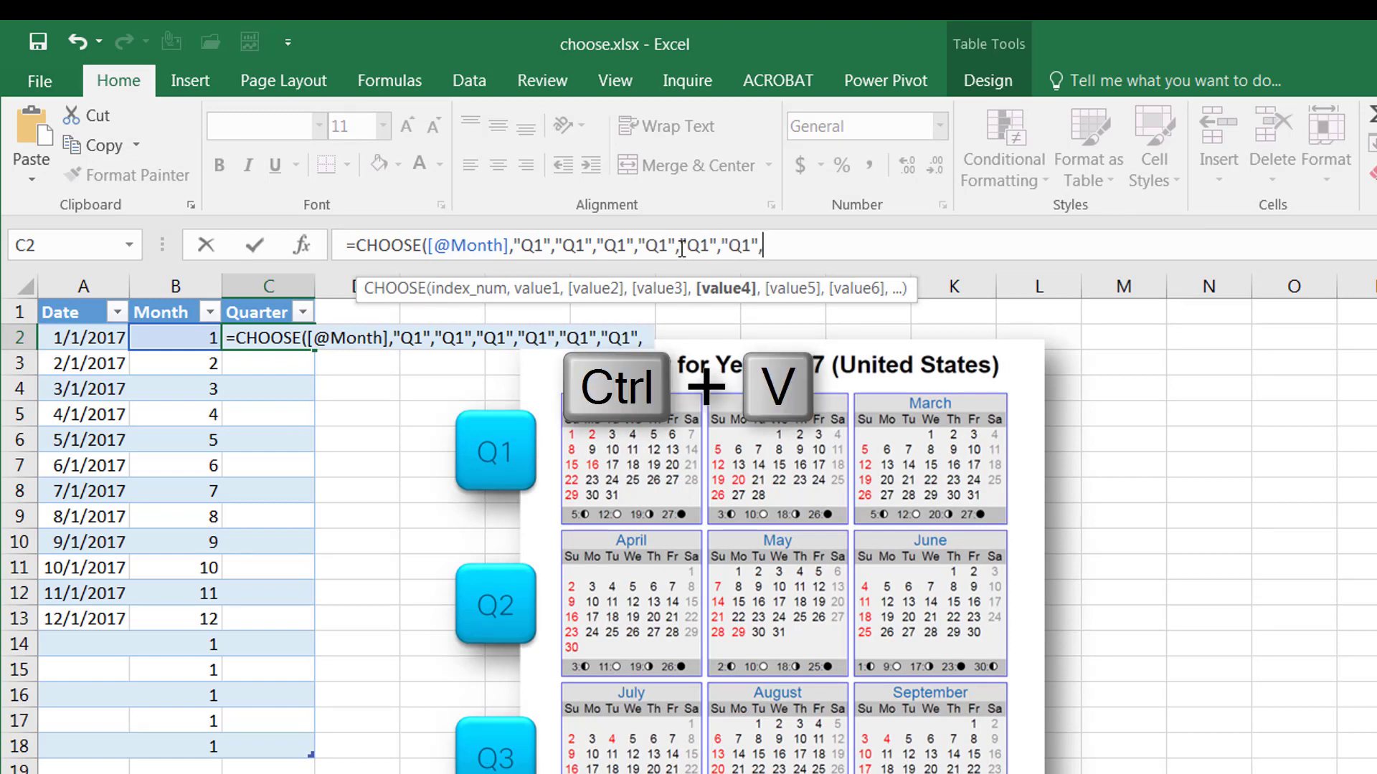
pyautogui.click(669, 245)
pyautogui.press('BackSpace')
pyautogui.write('2')
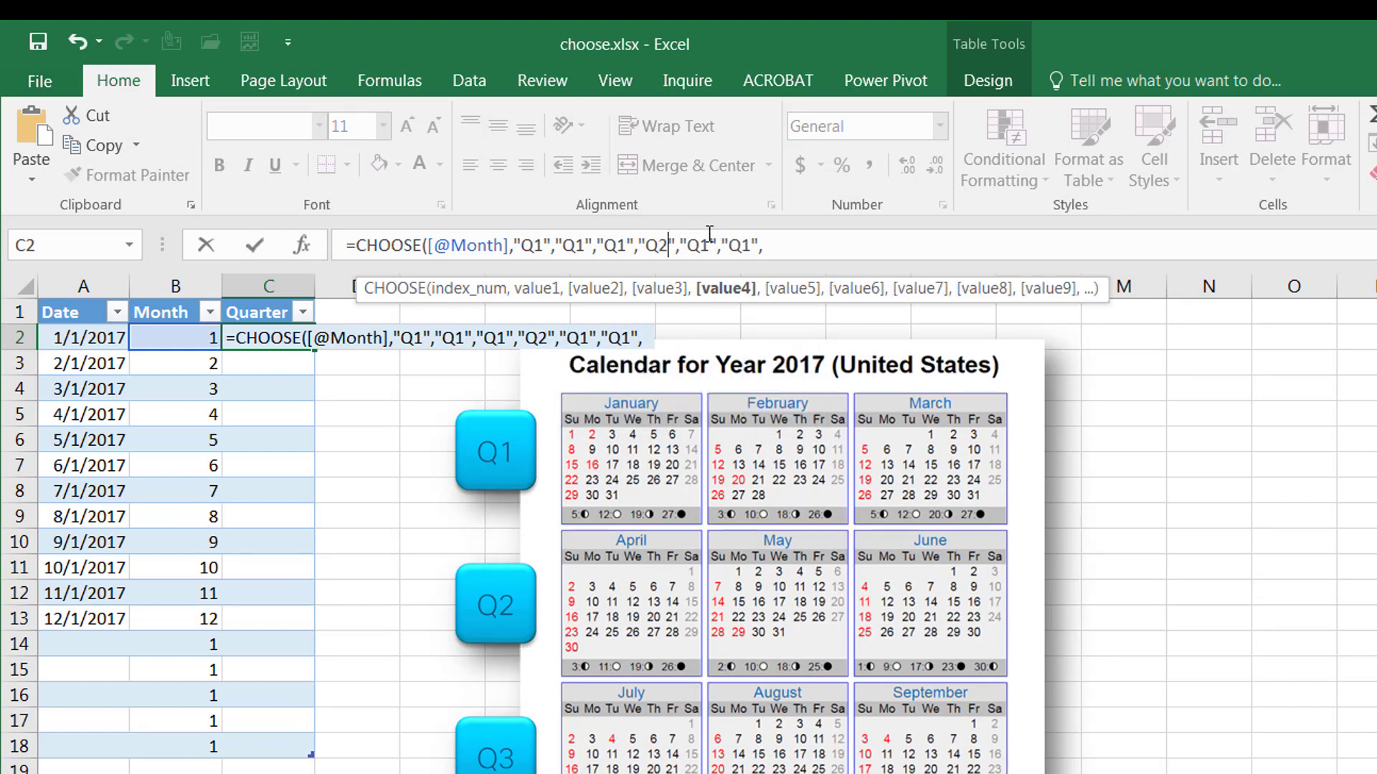
pyautogui.click(710, 245)
pyautogui.press('BackSpace')
pyautogui.write('2')
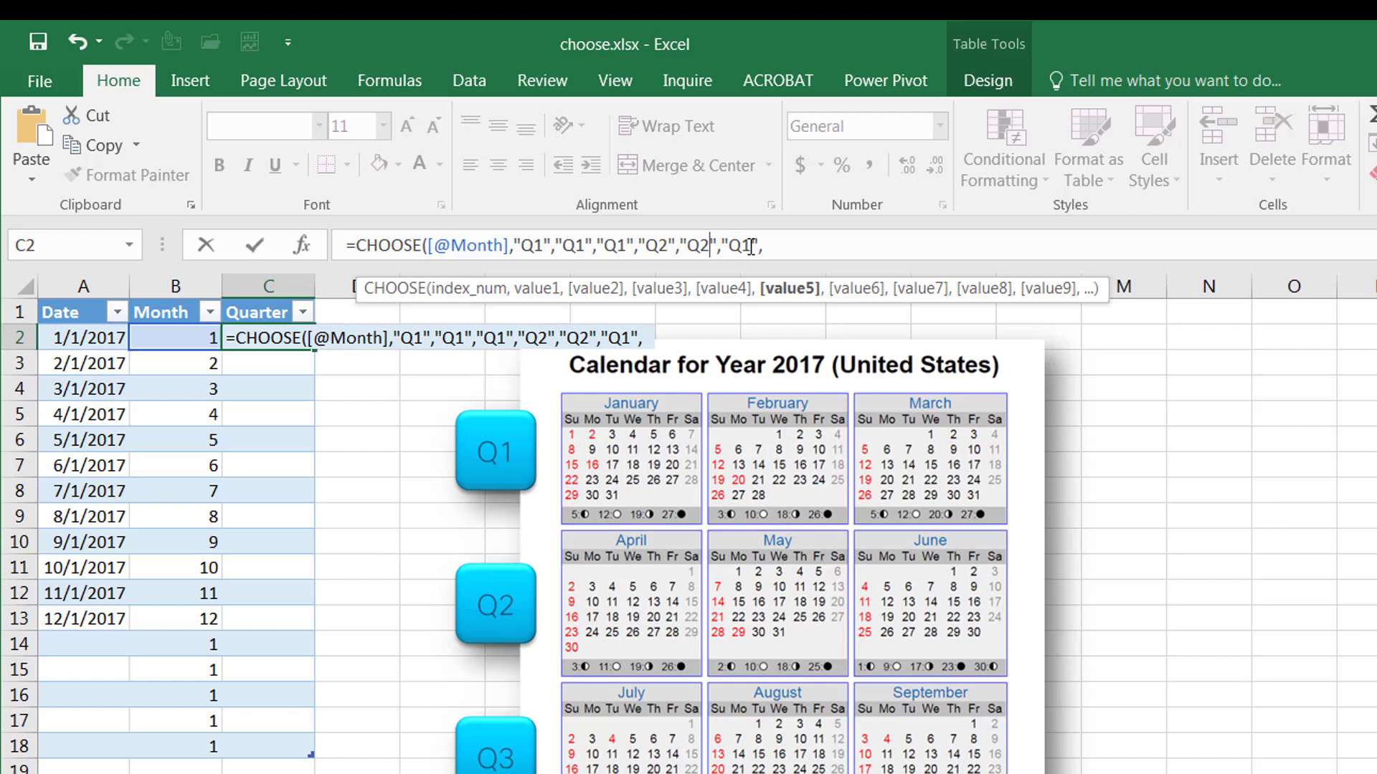
pyautogui.click(751, 245)
pyautogui.click(772, 246)
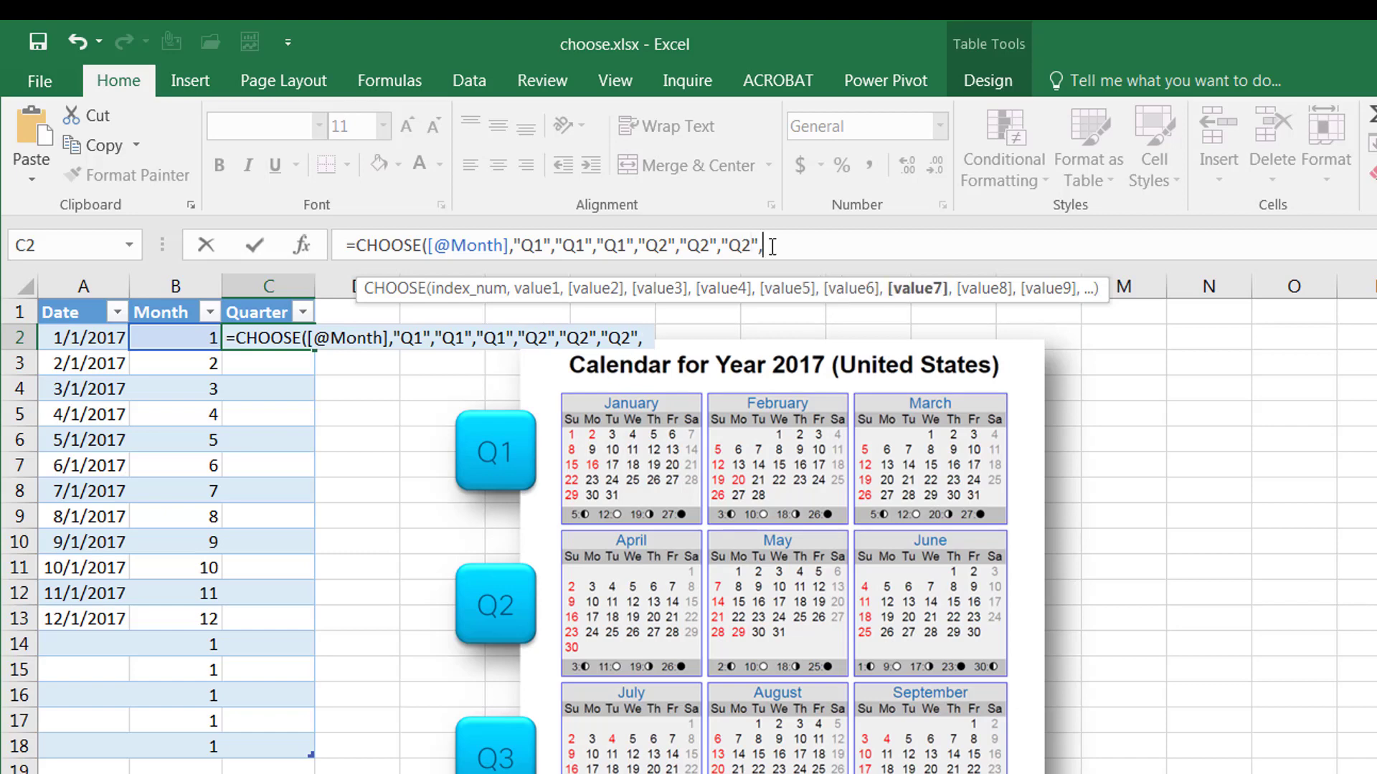
# Paste another block and change it to Q3 for months 7–9
pyautogui.hotkey('ctrl', 'v')
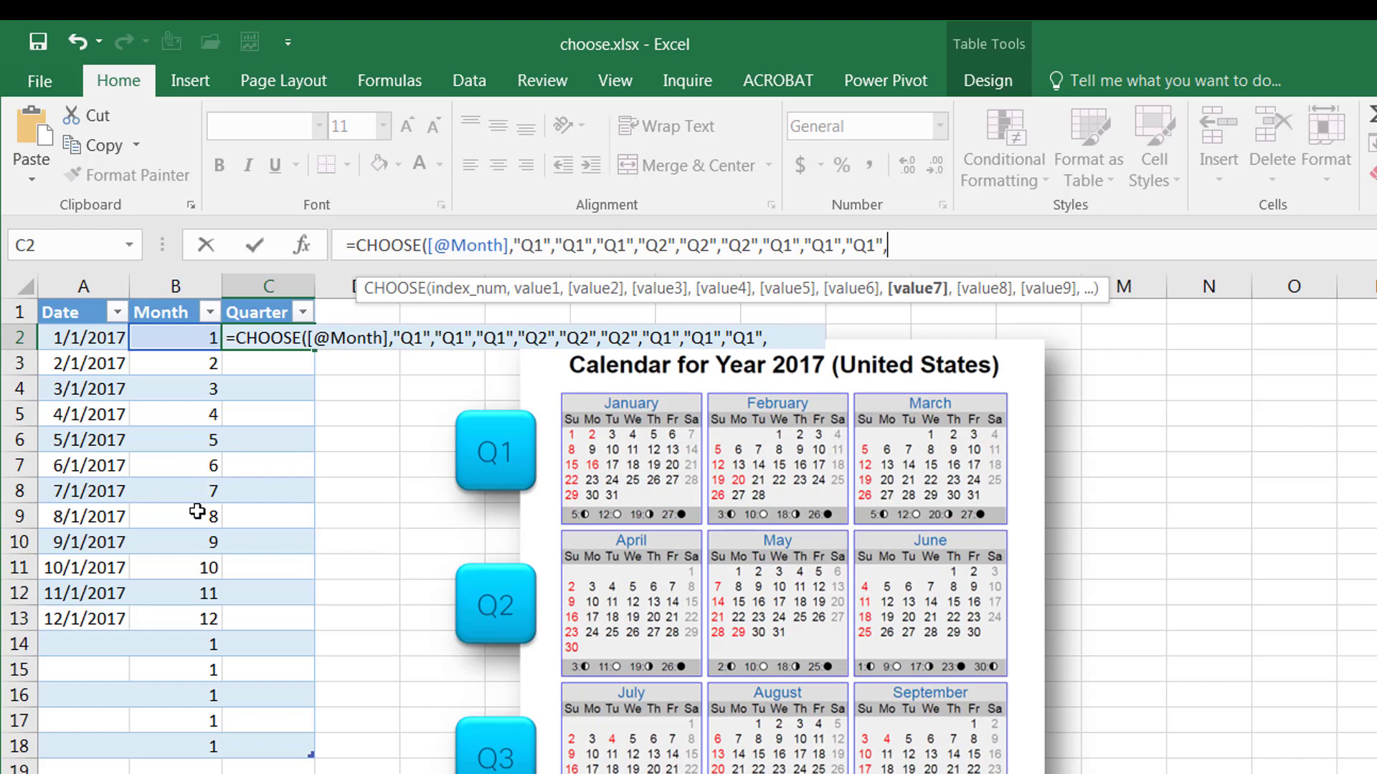
pyautogui.click(789, 245)
pyautogui.press('BackSpace')
pyautogui.write('3')
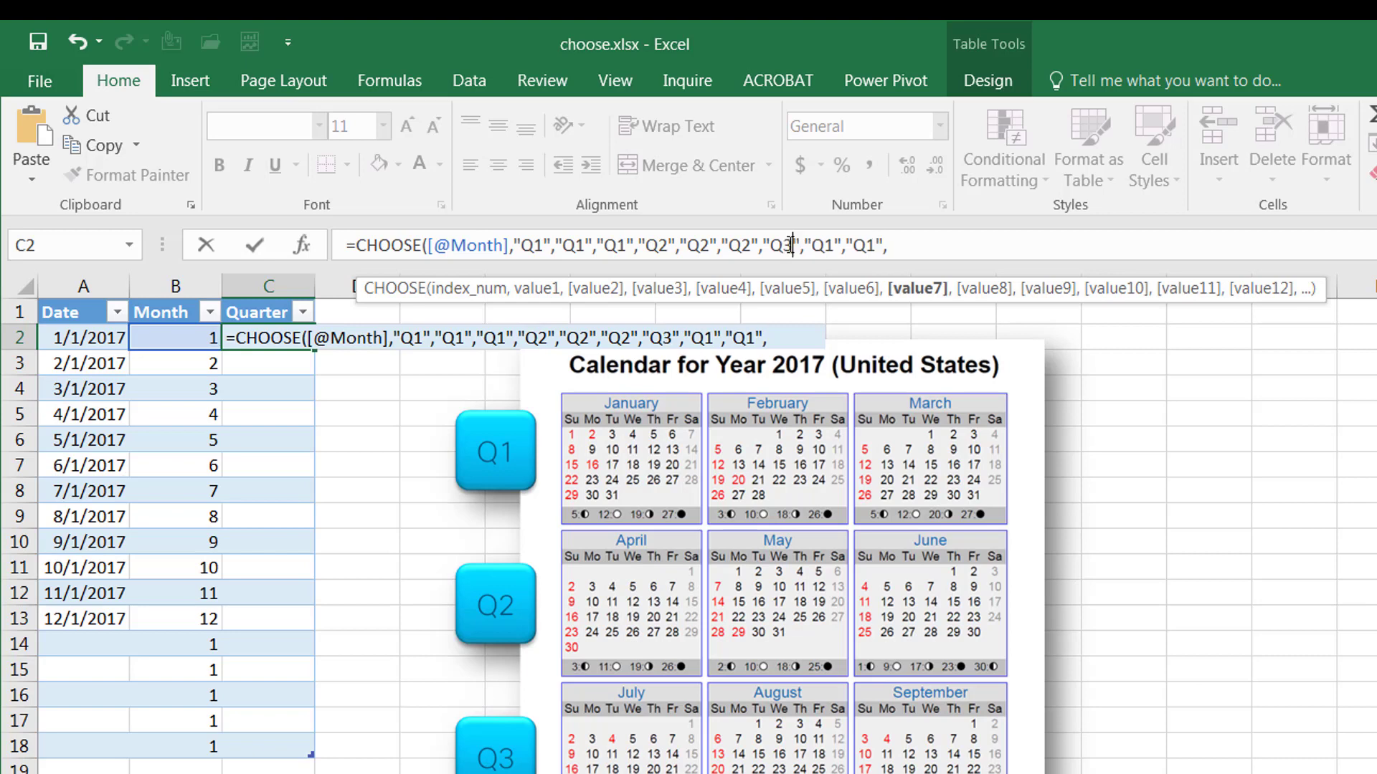
pyautogui.click(834, 245)
pyautogui.press('BackSpace')
pyautogui.write('3')
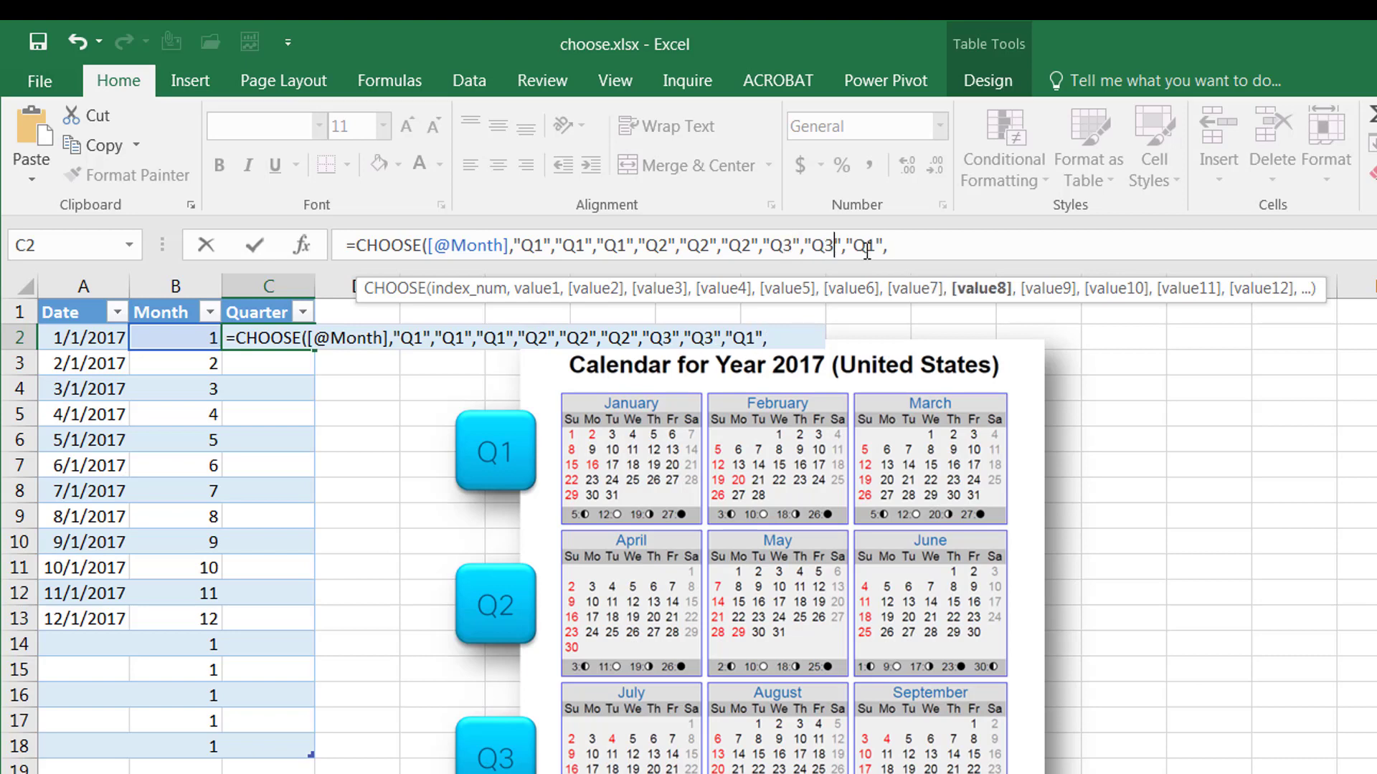
pyautogui.click(876, 245)
pyautogui.press('BackSpace')
pyautogui.write('3')
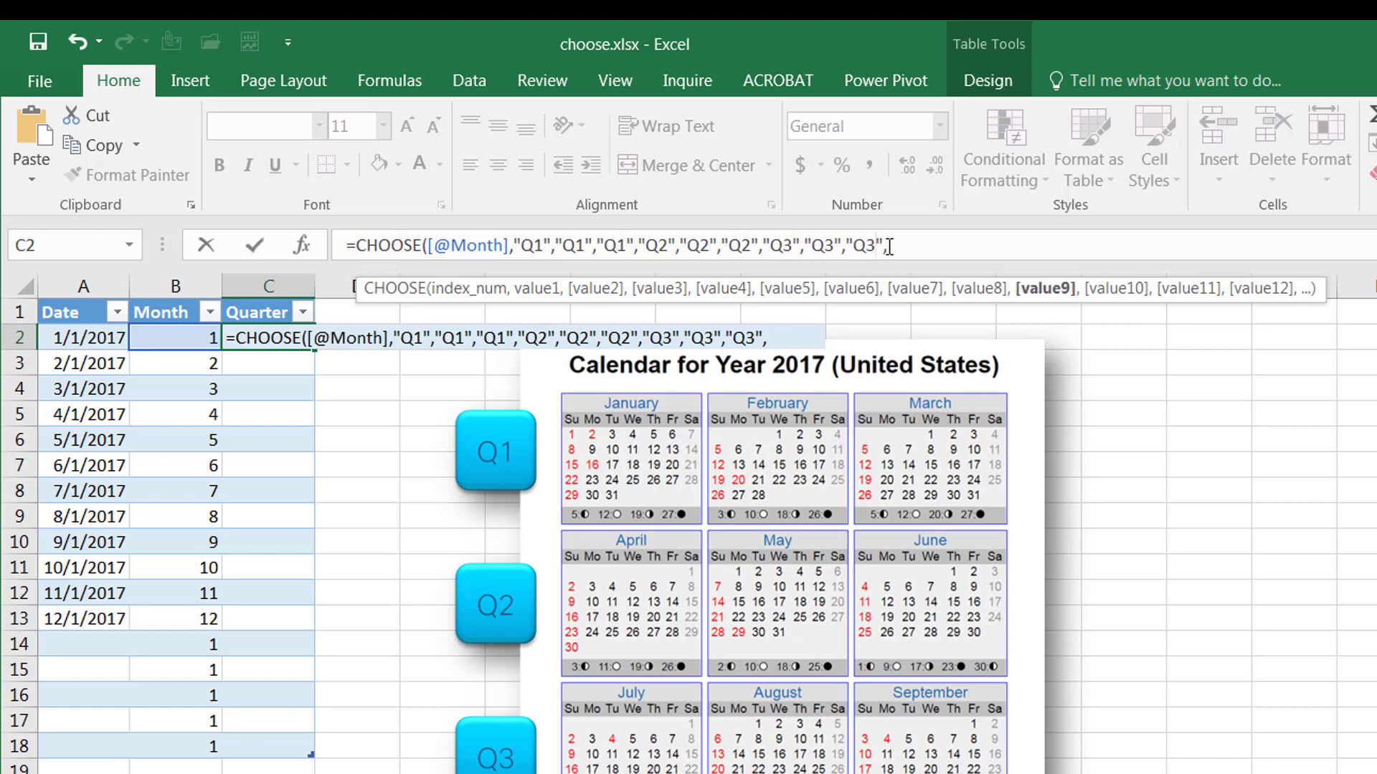
pyautogui.click(898, 246)
# Paste the last block as Q4 for months 10–12, close the formula and enter it
pyautogui.hotkey('ctrl', 'v')
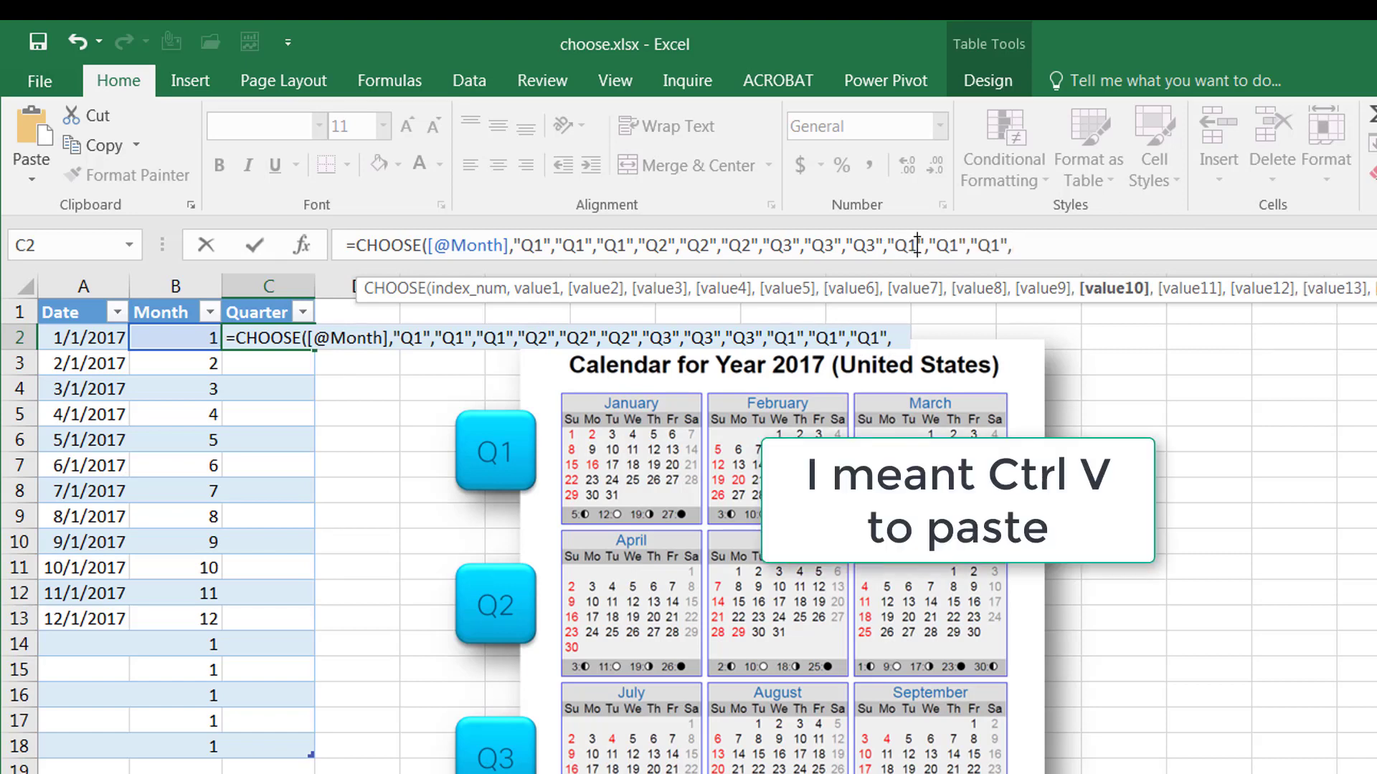
pyautogui.click(916, 245)
pyautogui.press('BackSpace')
pyautogui.write('4')
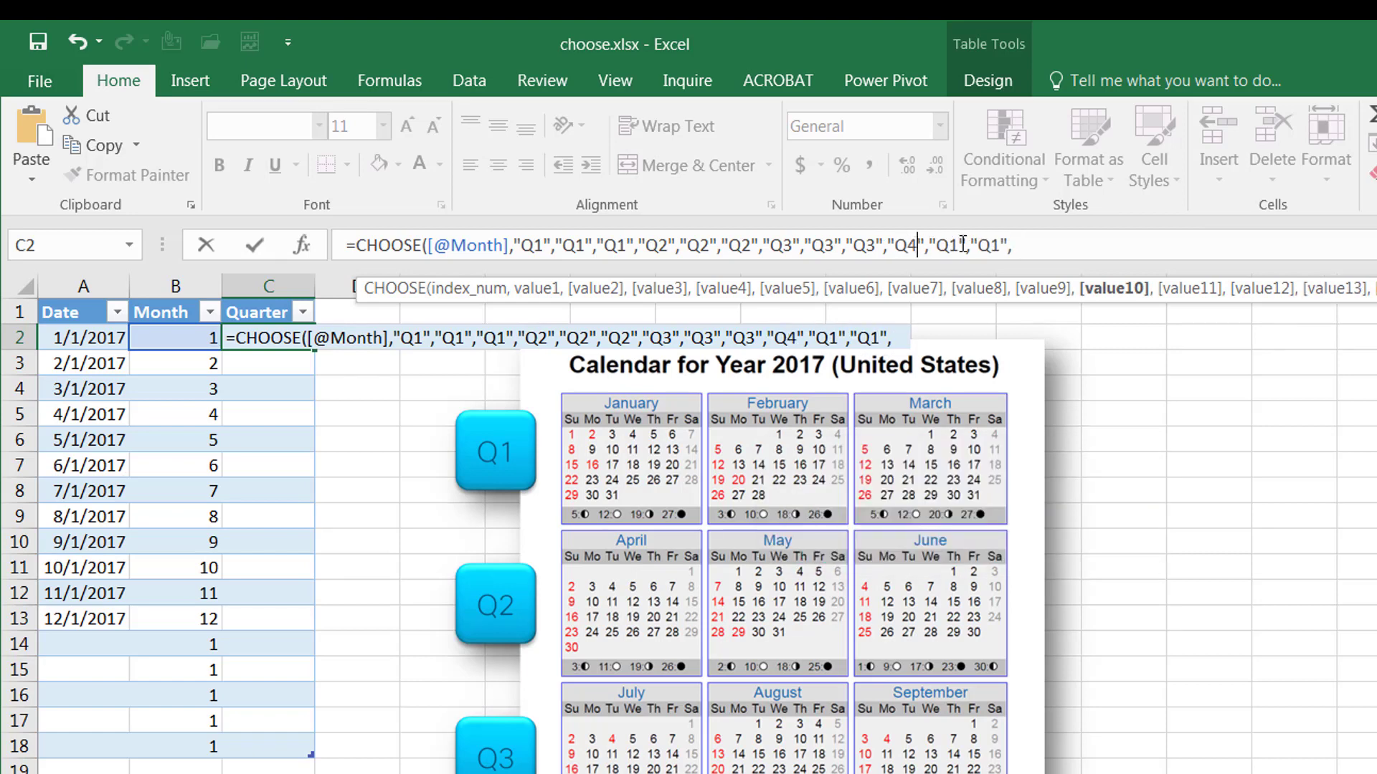
pyautogui.click(961, 246)
pyautogui.press('BackSpace')
pyautogui.write('4')
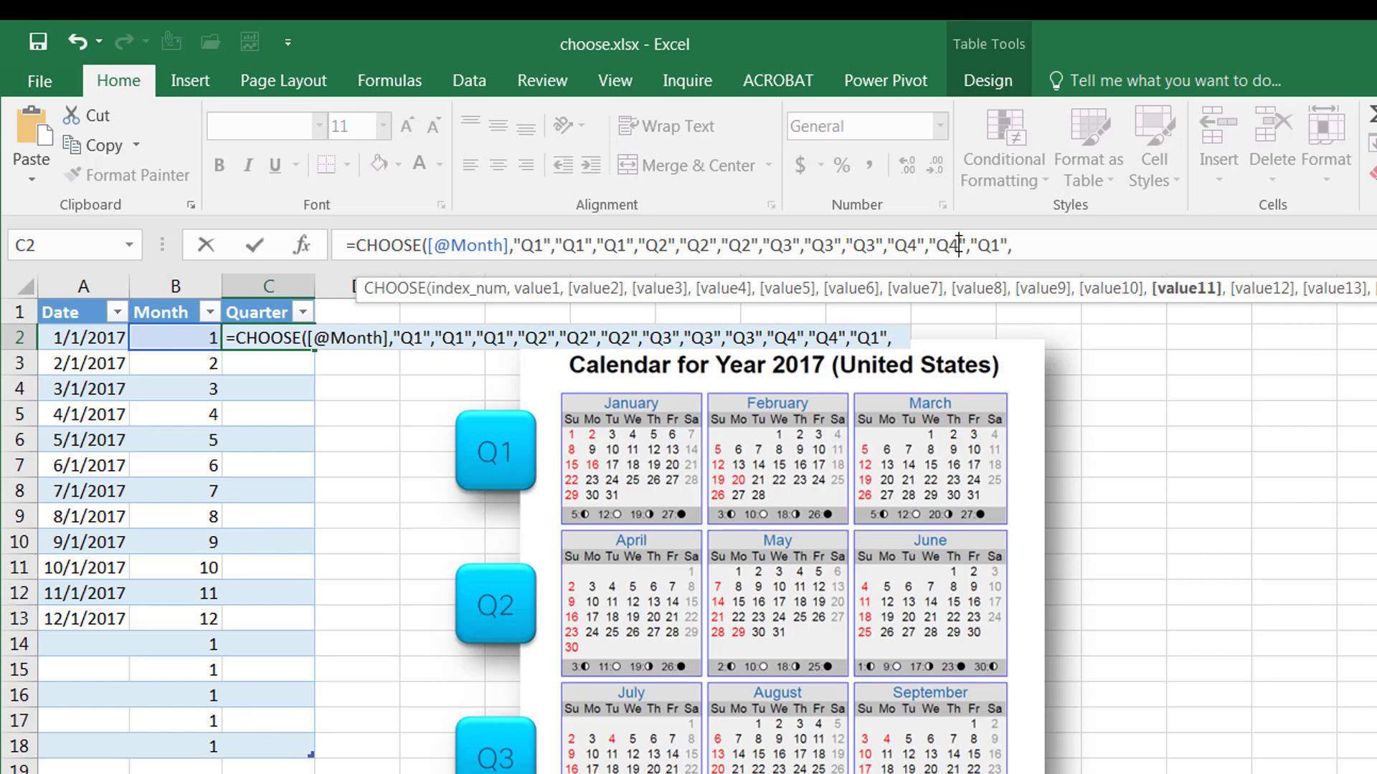
pyautogui.click(998, 246)
pyautogui.press('BackSpace')
pyautogui.write('4')
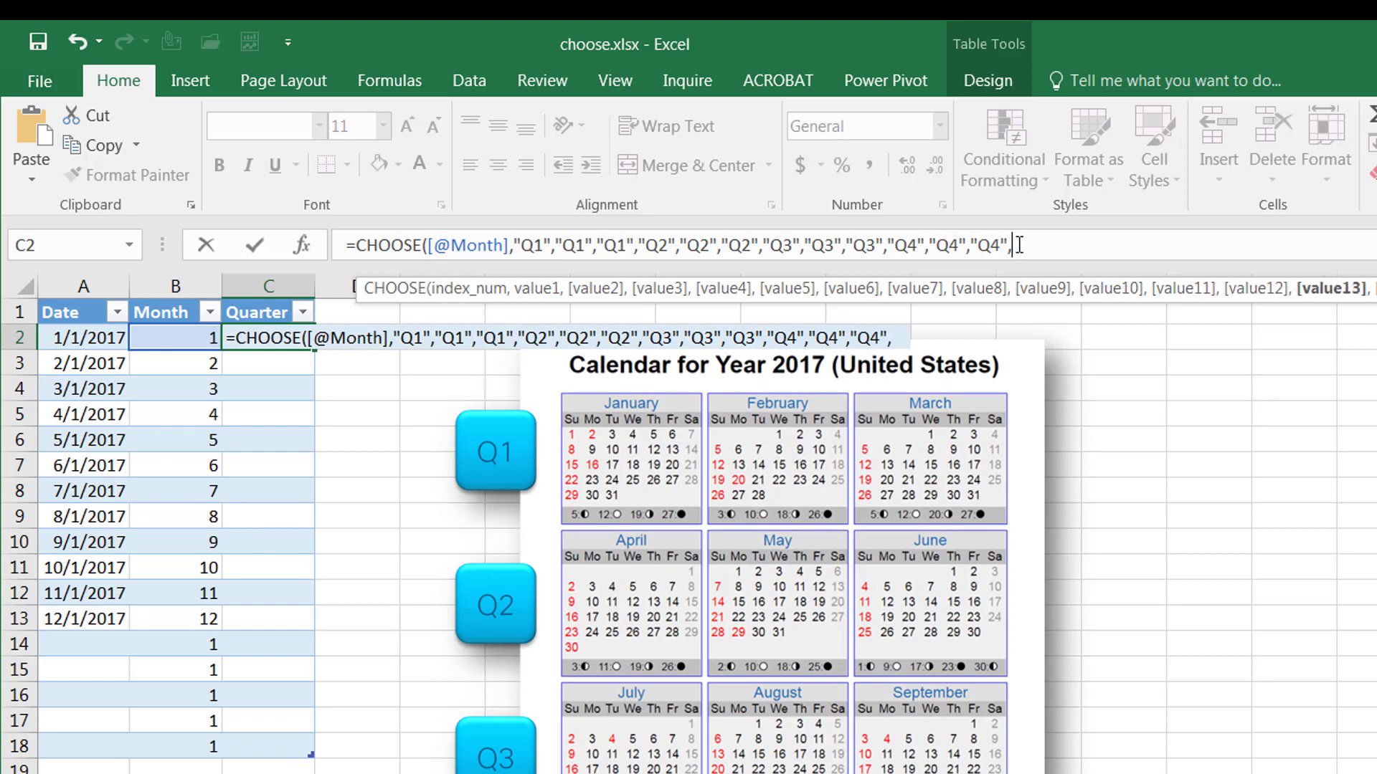
pyautogui.press('BackSpace')
pyautogui.write(')')
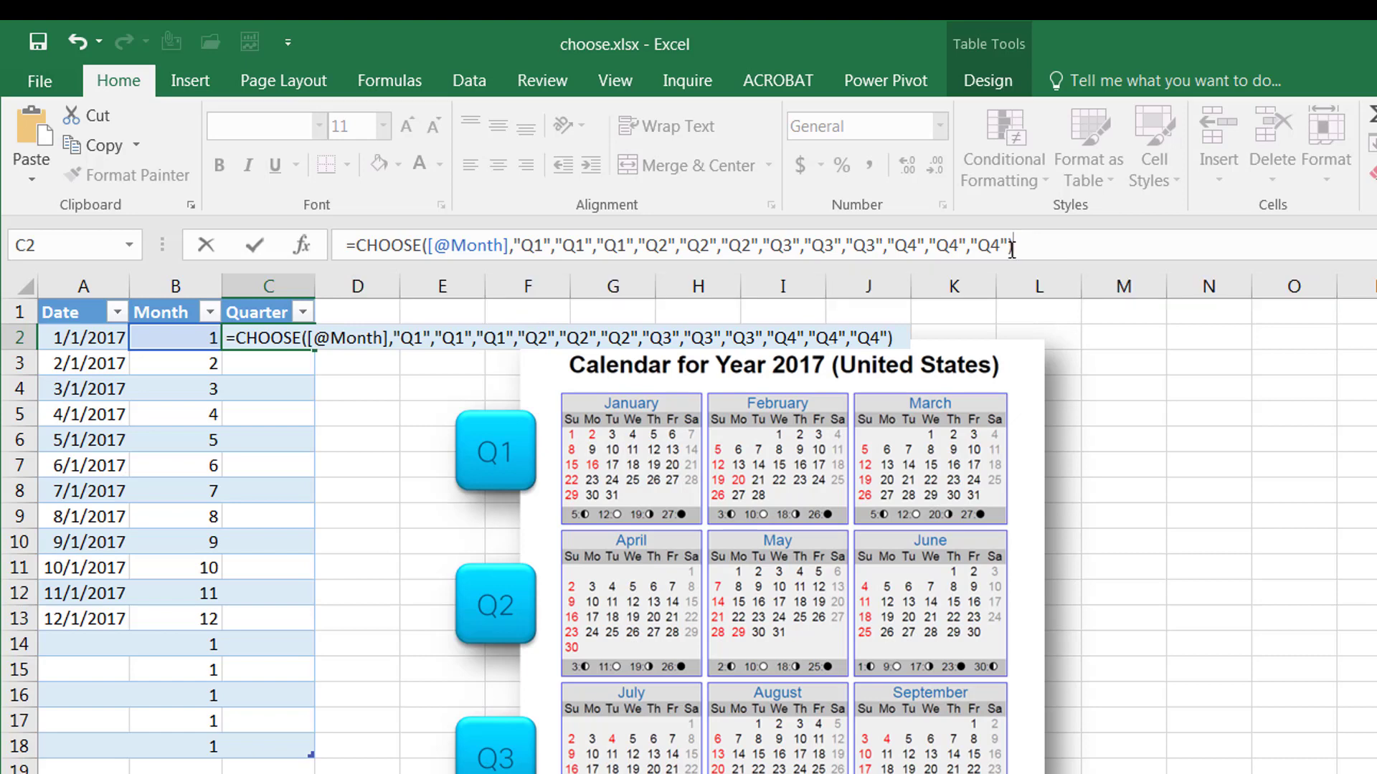
pyautogui.press('Return')
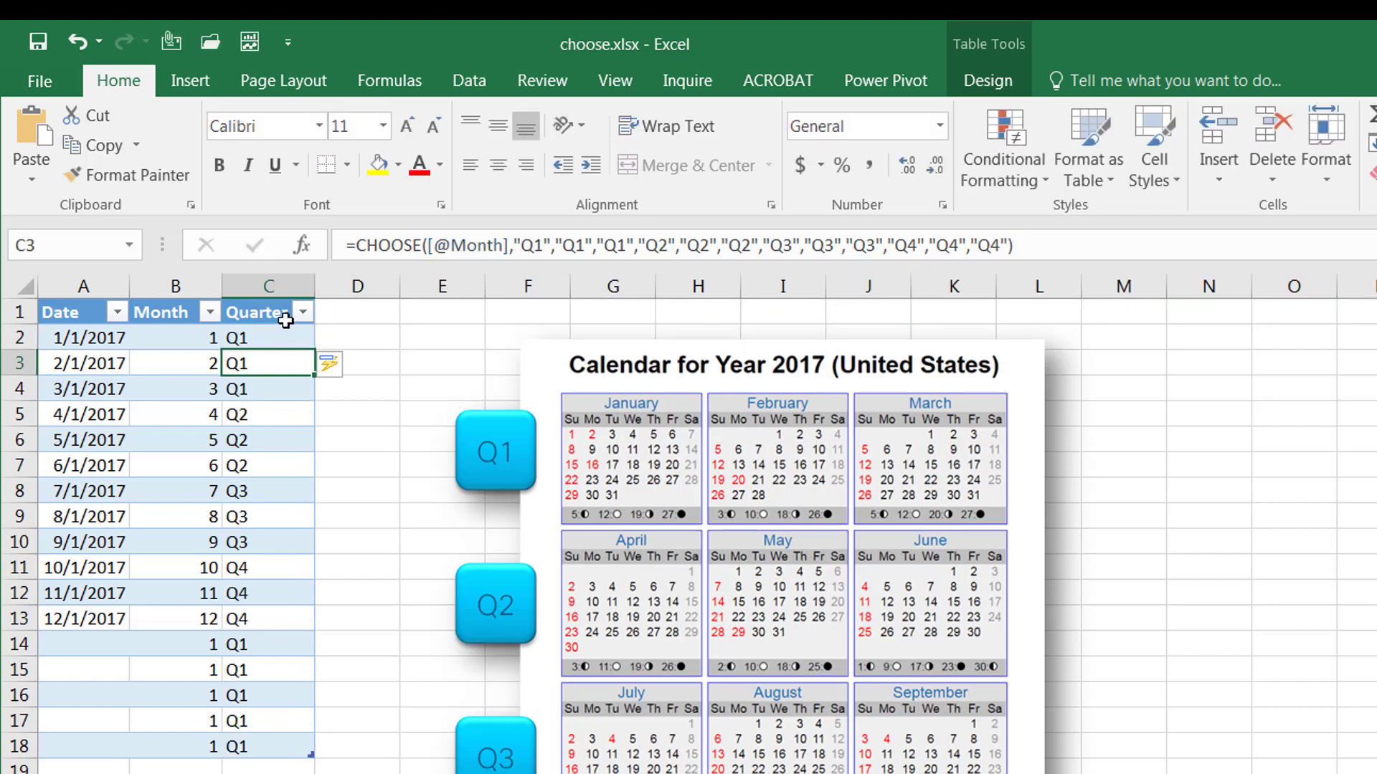
pyautogui.click(267, 336)
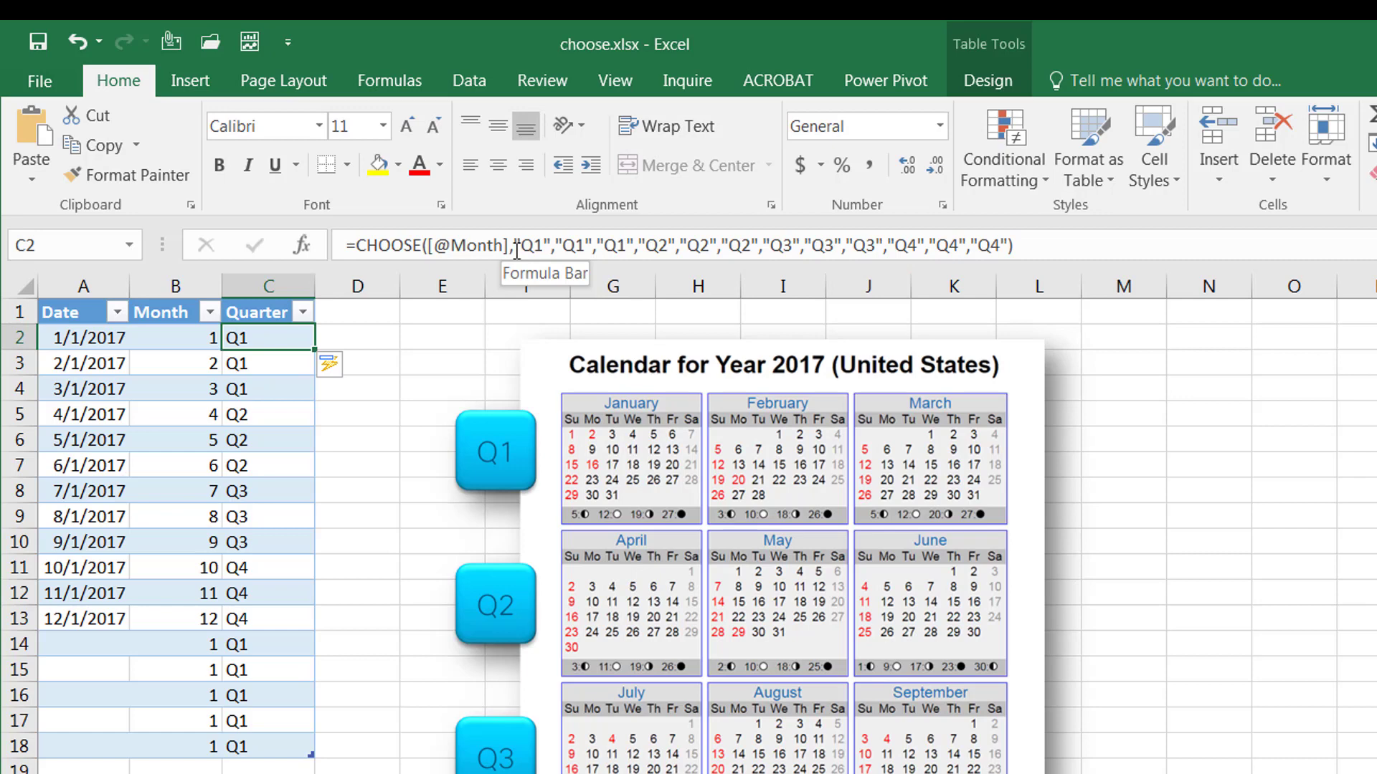